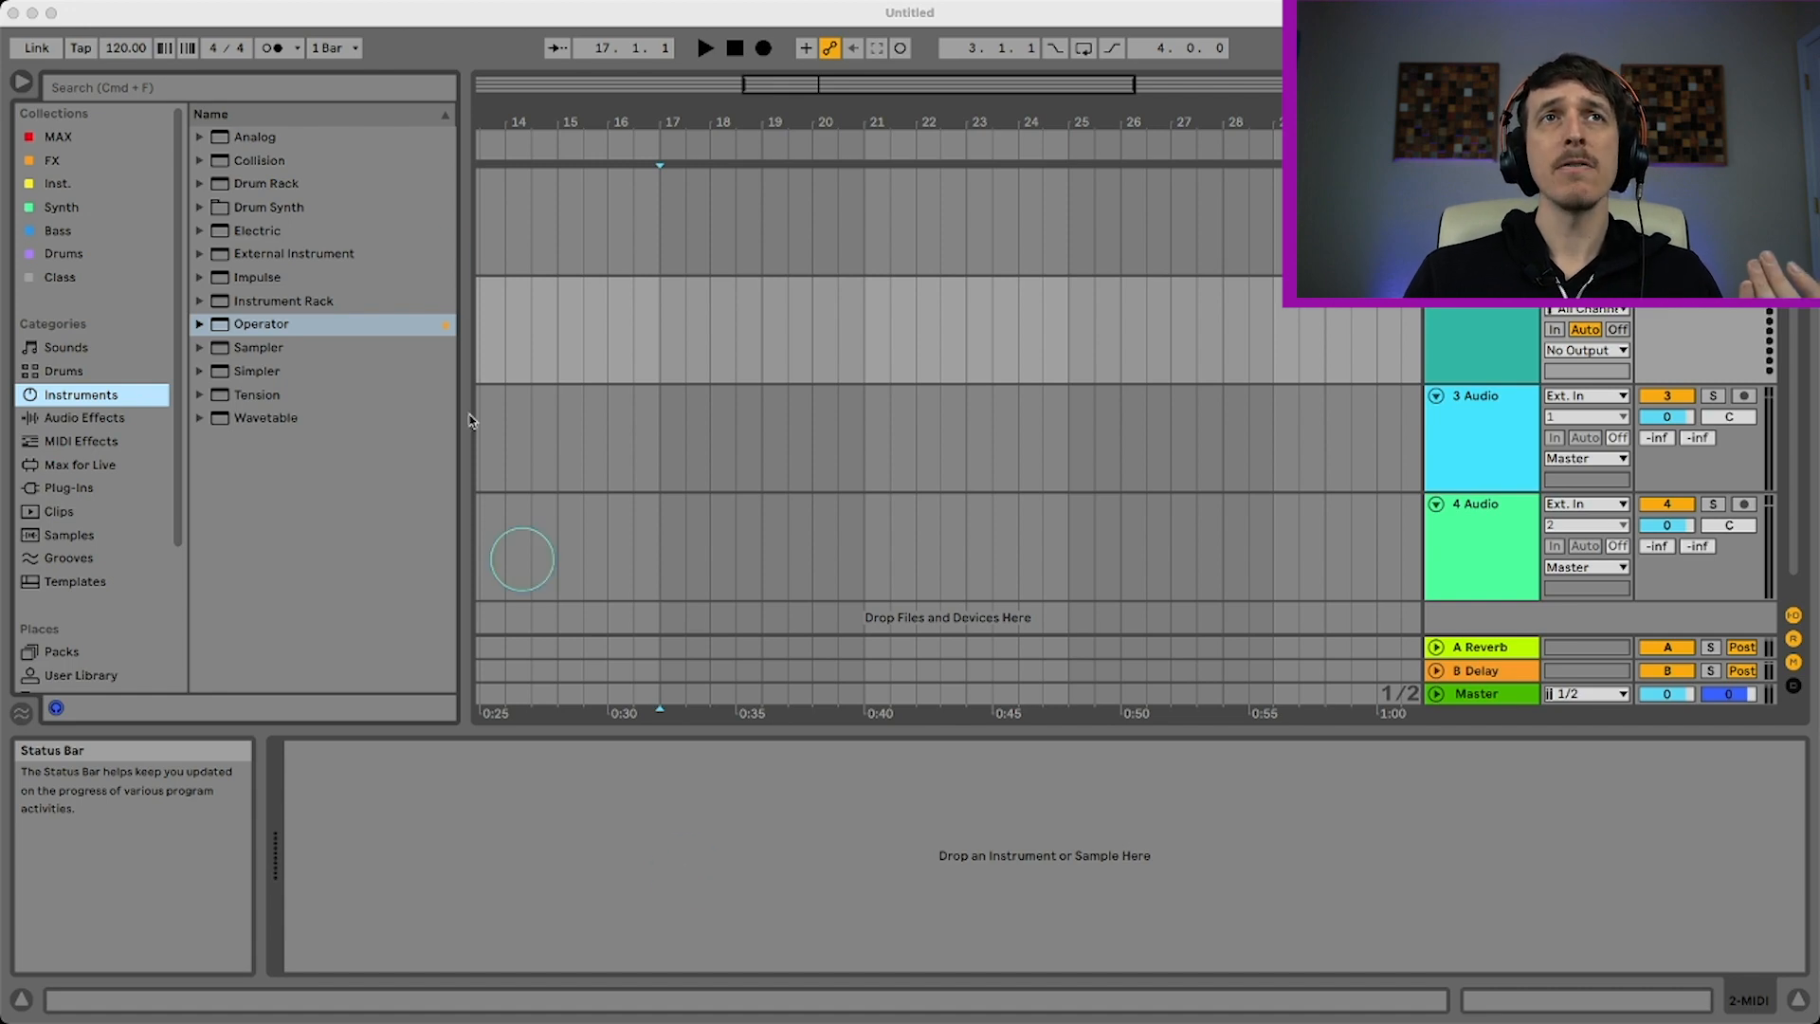
Load the Operator instrument onto the MIDI track and set oscillator A's waveform to Noise White
double_click(254, 325)
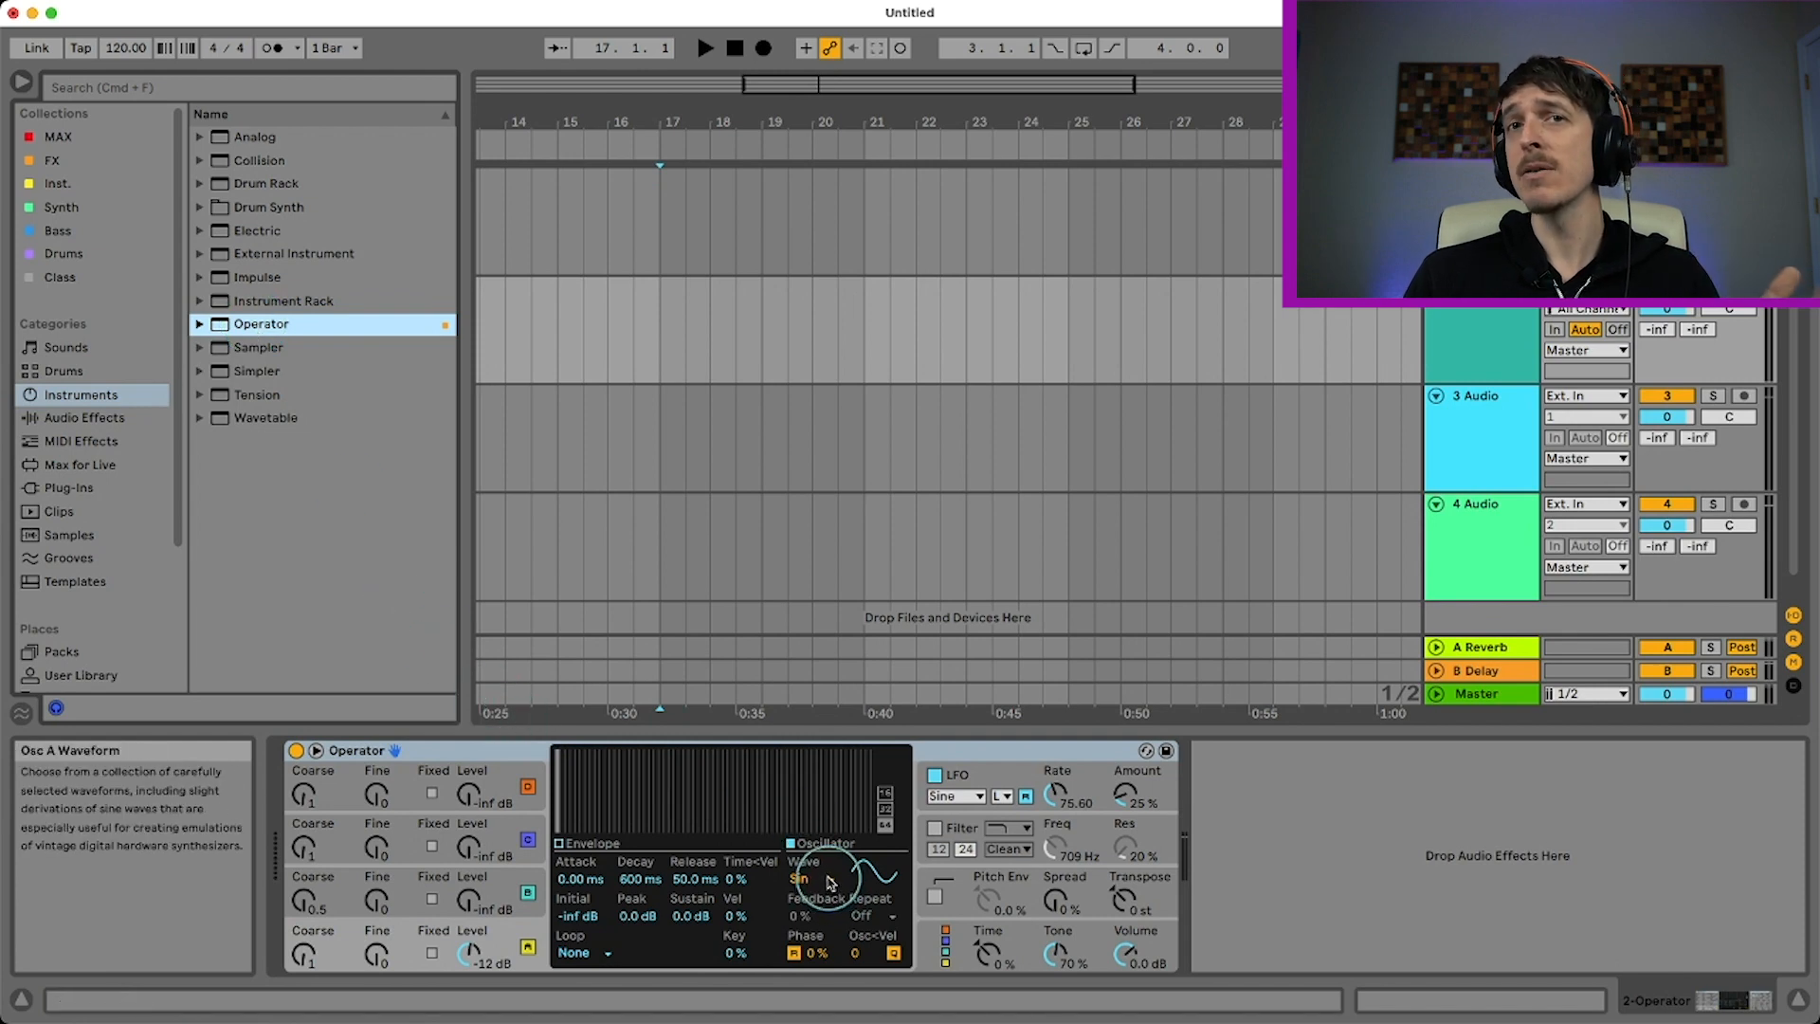
click(830, 885)
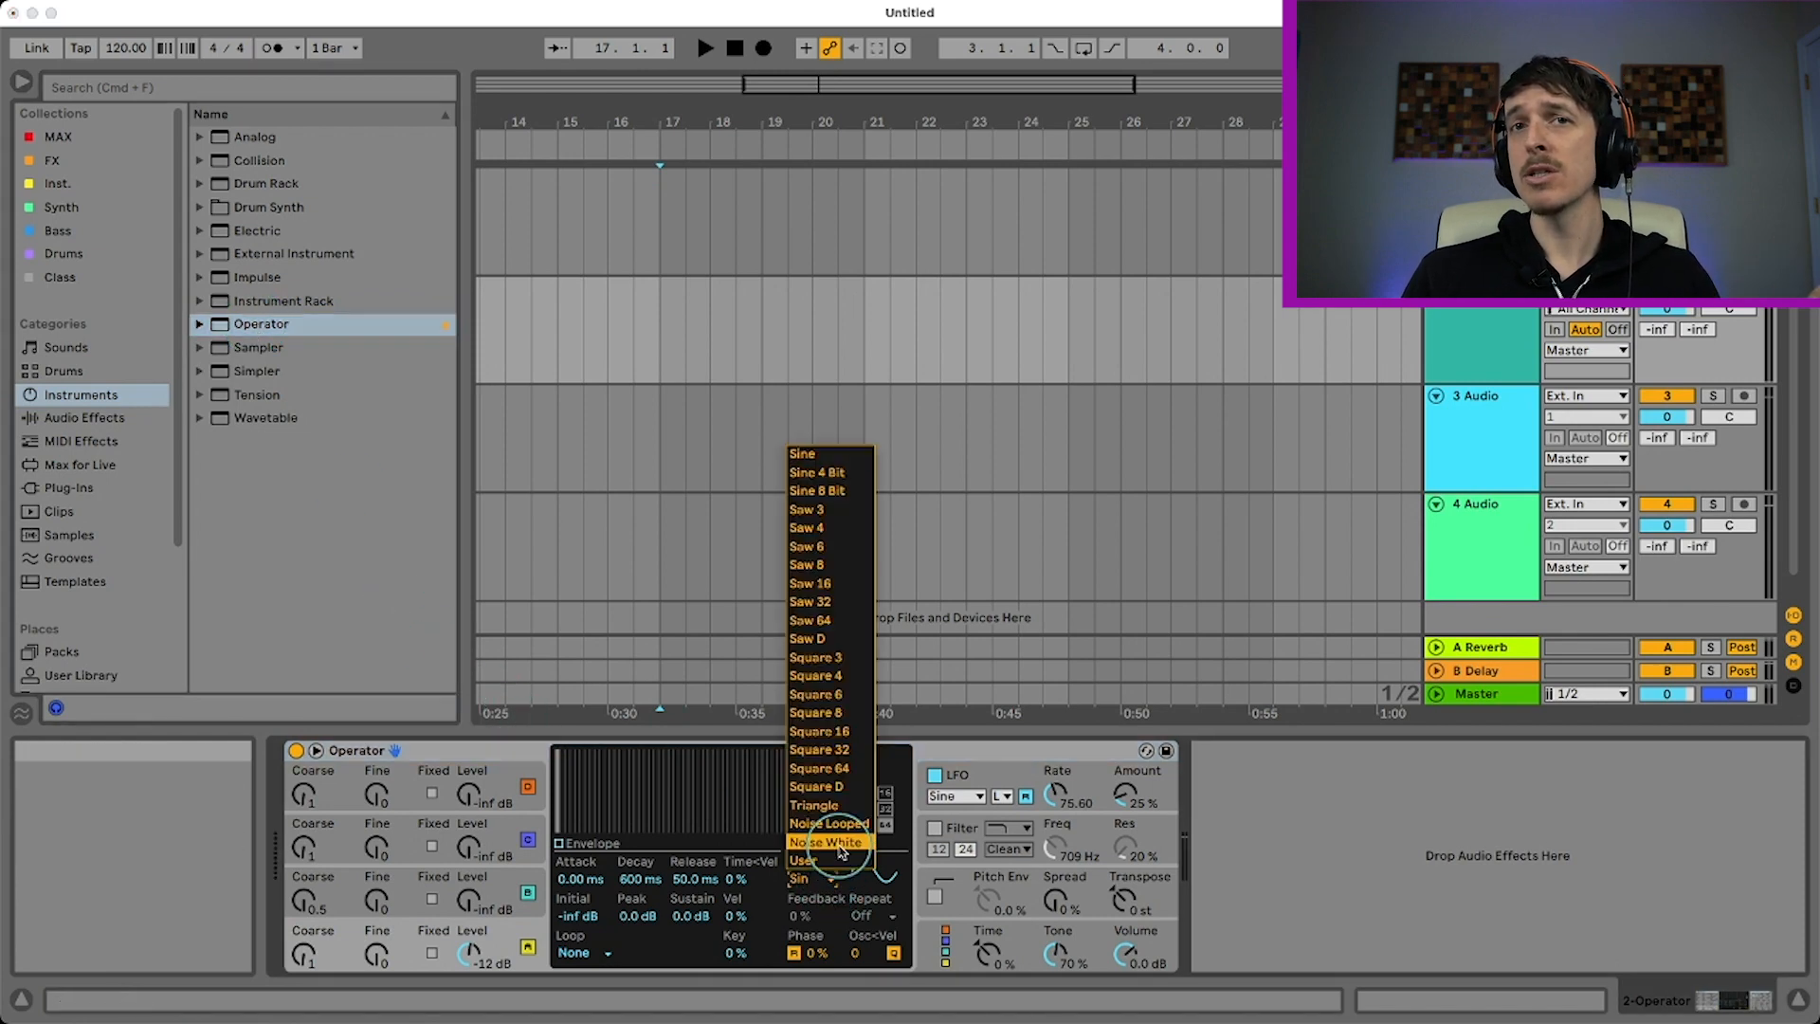
click(841, 851)
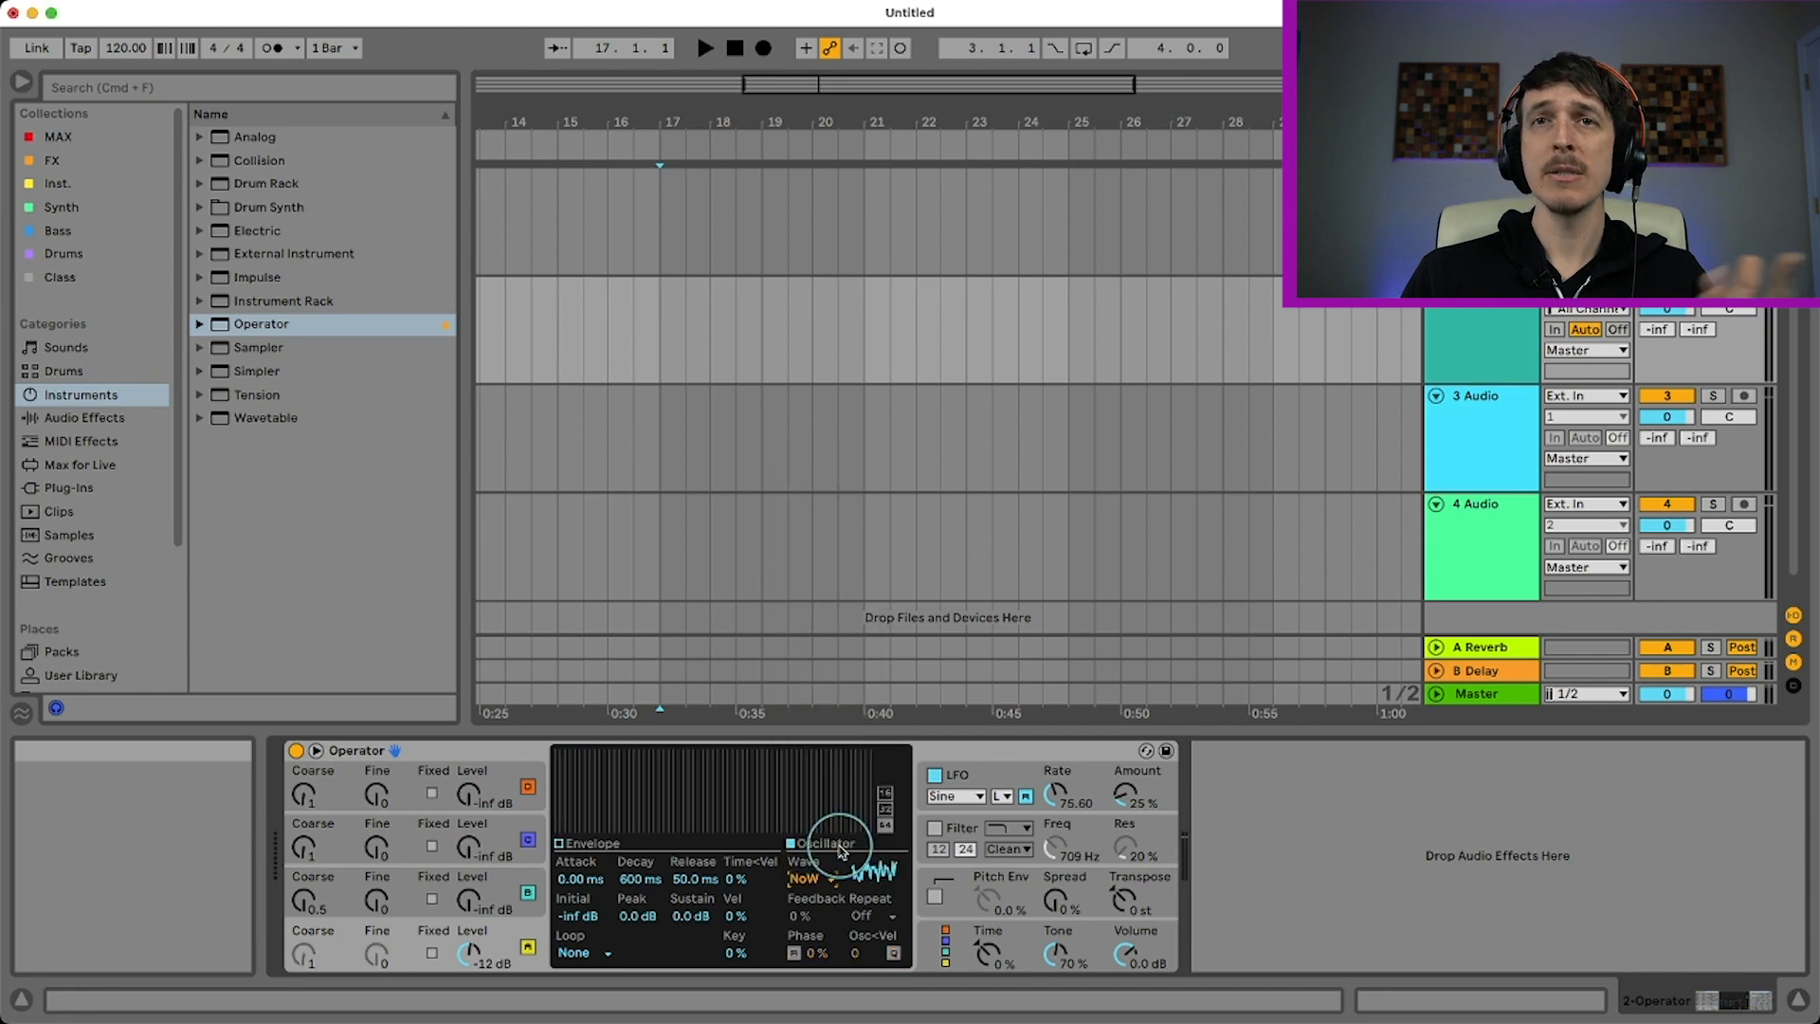
Turn off Operator's LFO and enable its filter with the frequency at 87.5 Hz
click(939, 779)
click(934, 827)
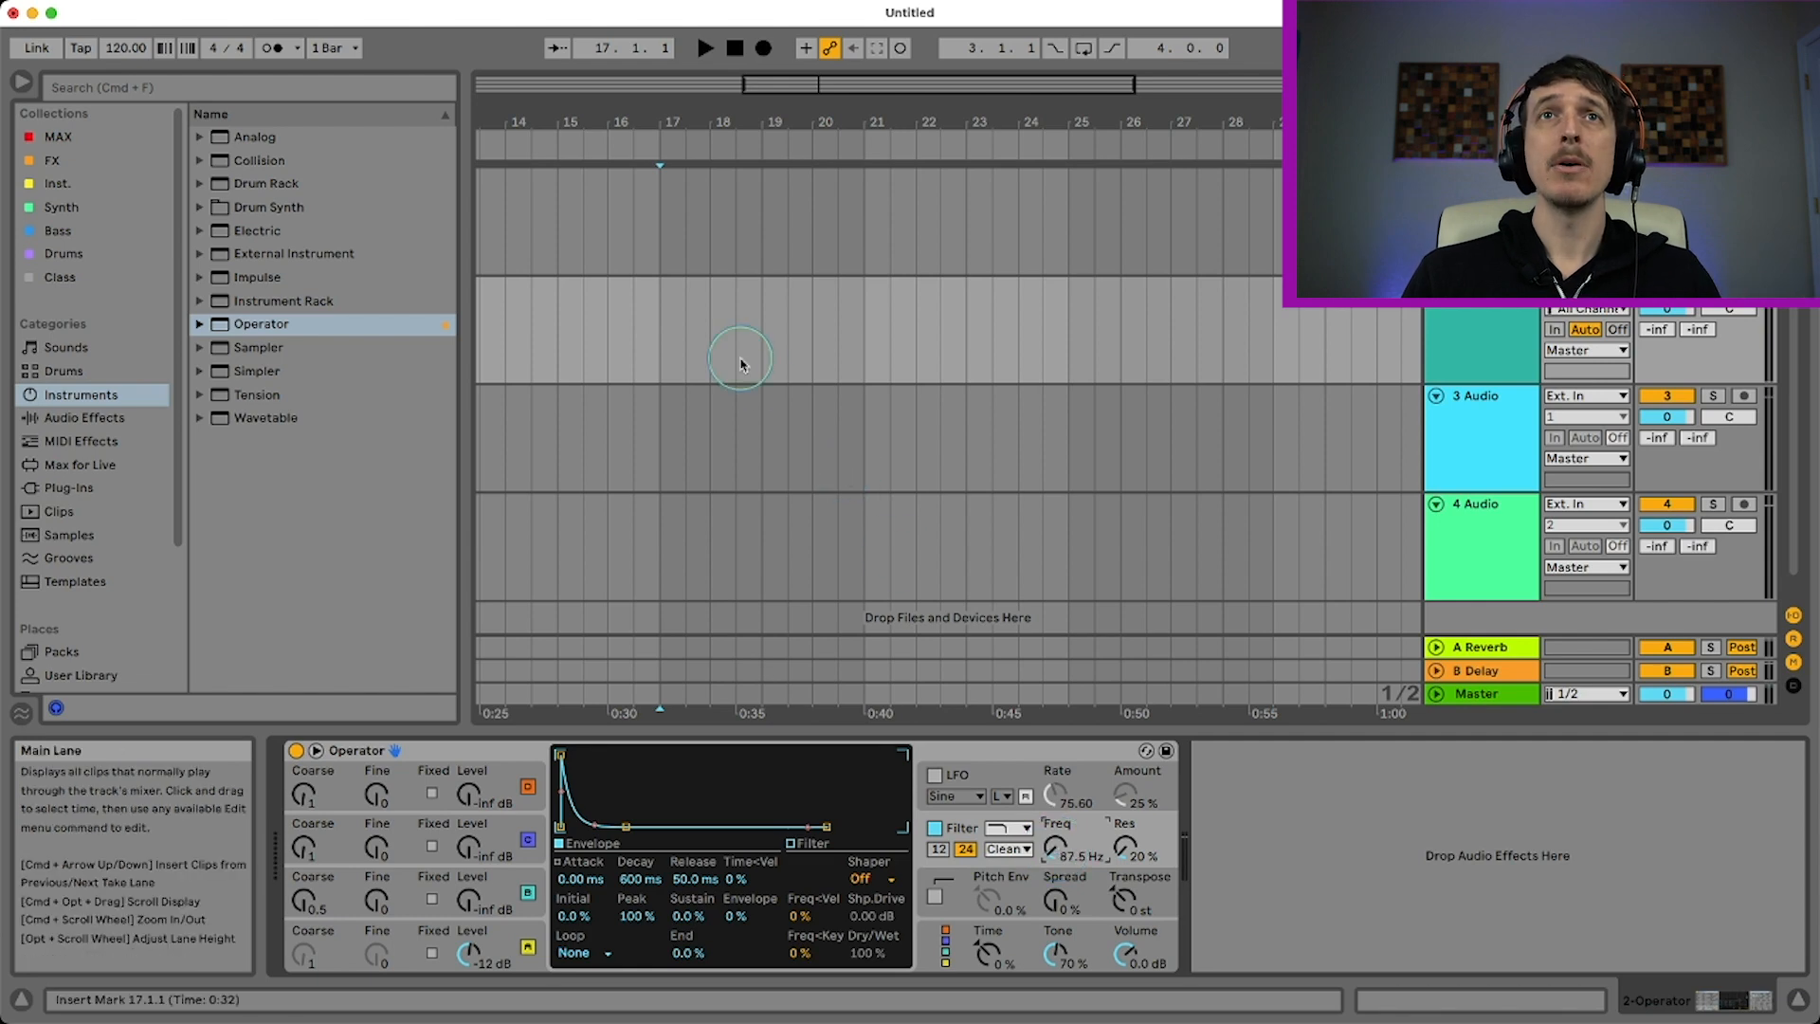
Create a two-bar MIDI clip from bar 17 to 19 on the Operator track, filled with one sustained A#3 note
click(666, 316)
drag(666, 315, 763, 323)
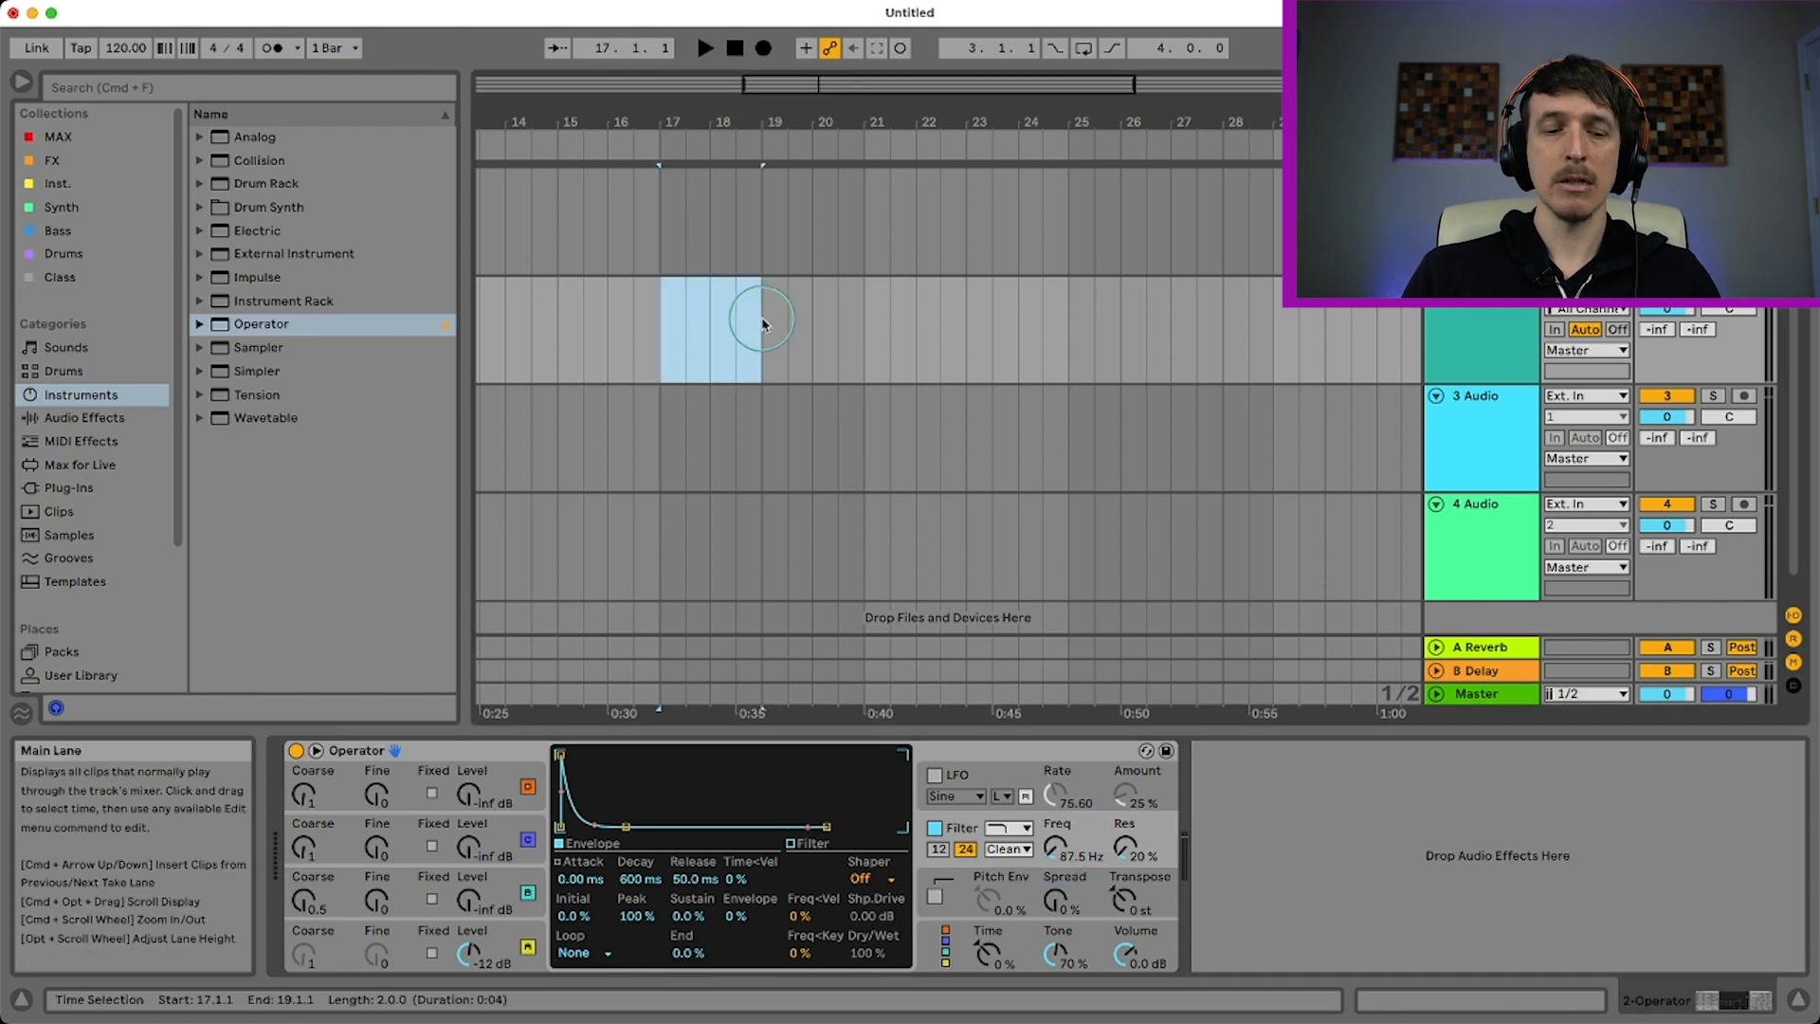
key(super+shift+m)
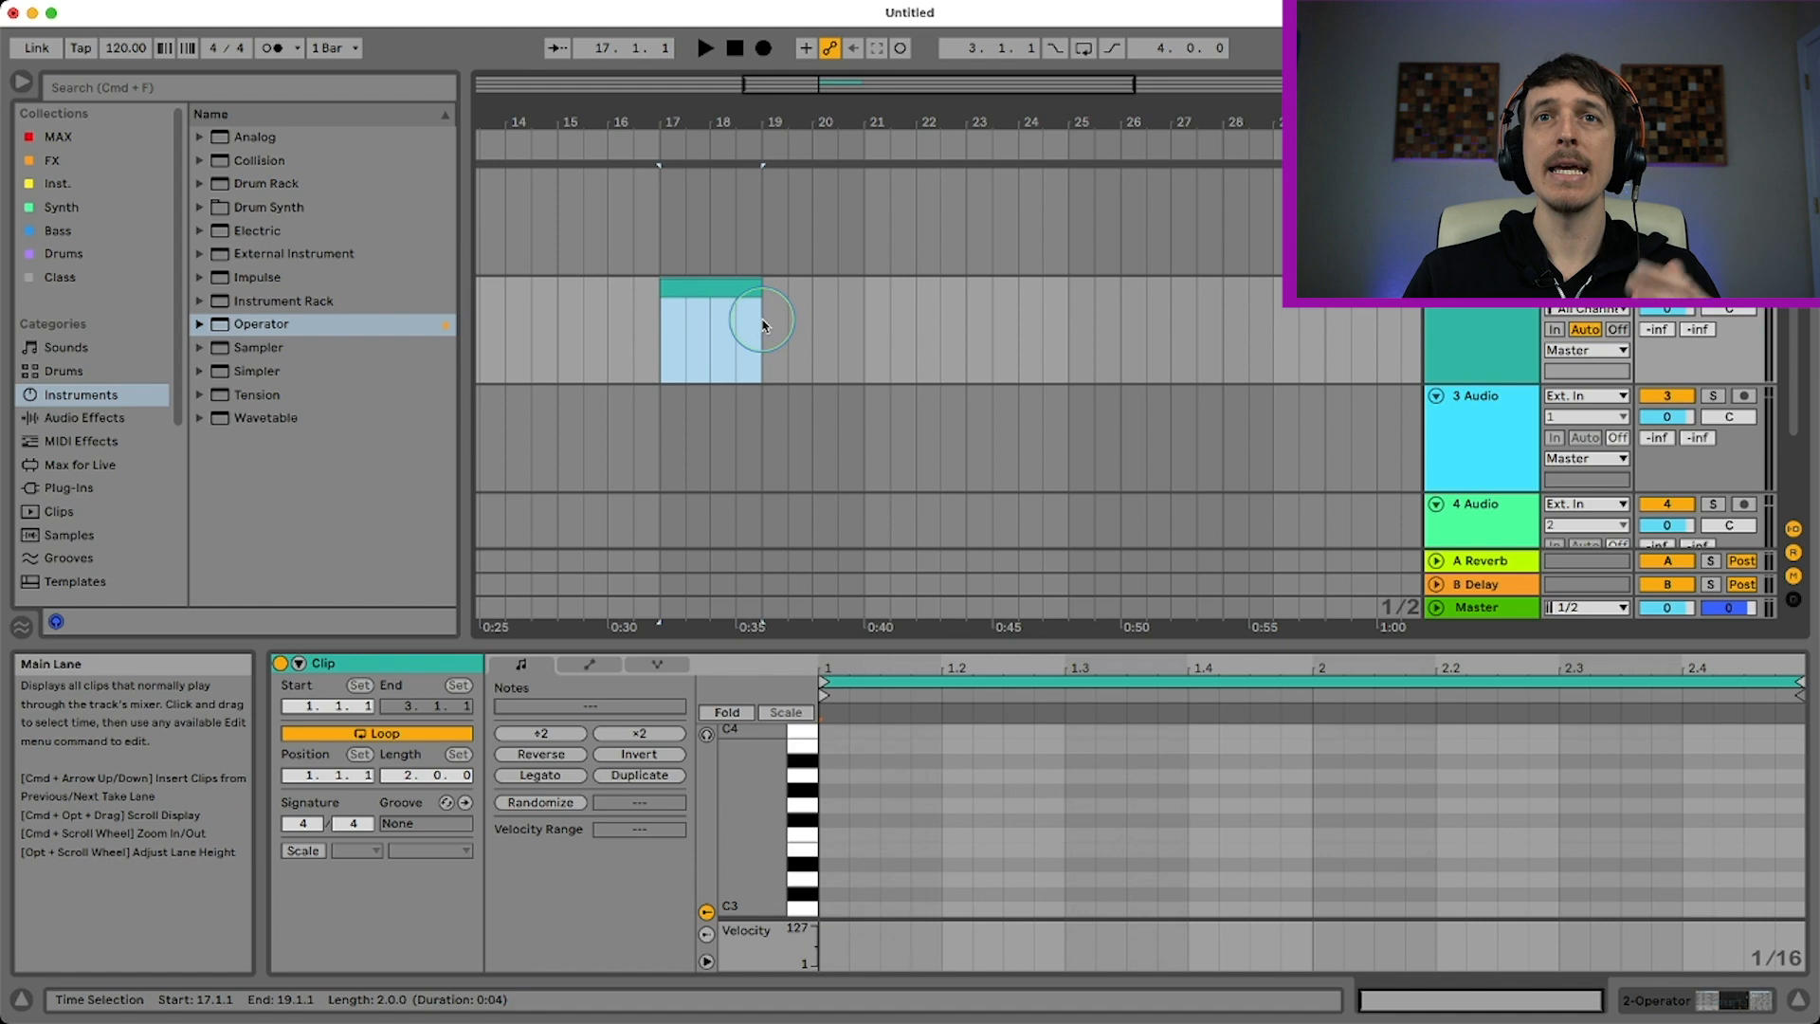
double_click(833, 761)
drag(846, 764, 1806, 766)
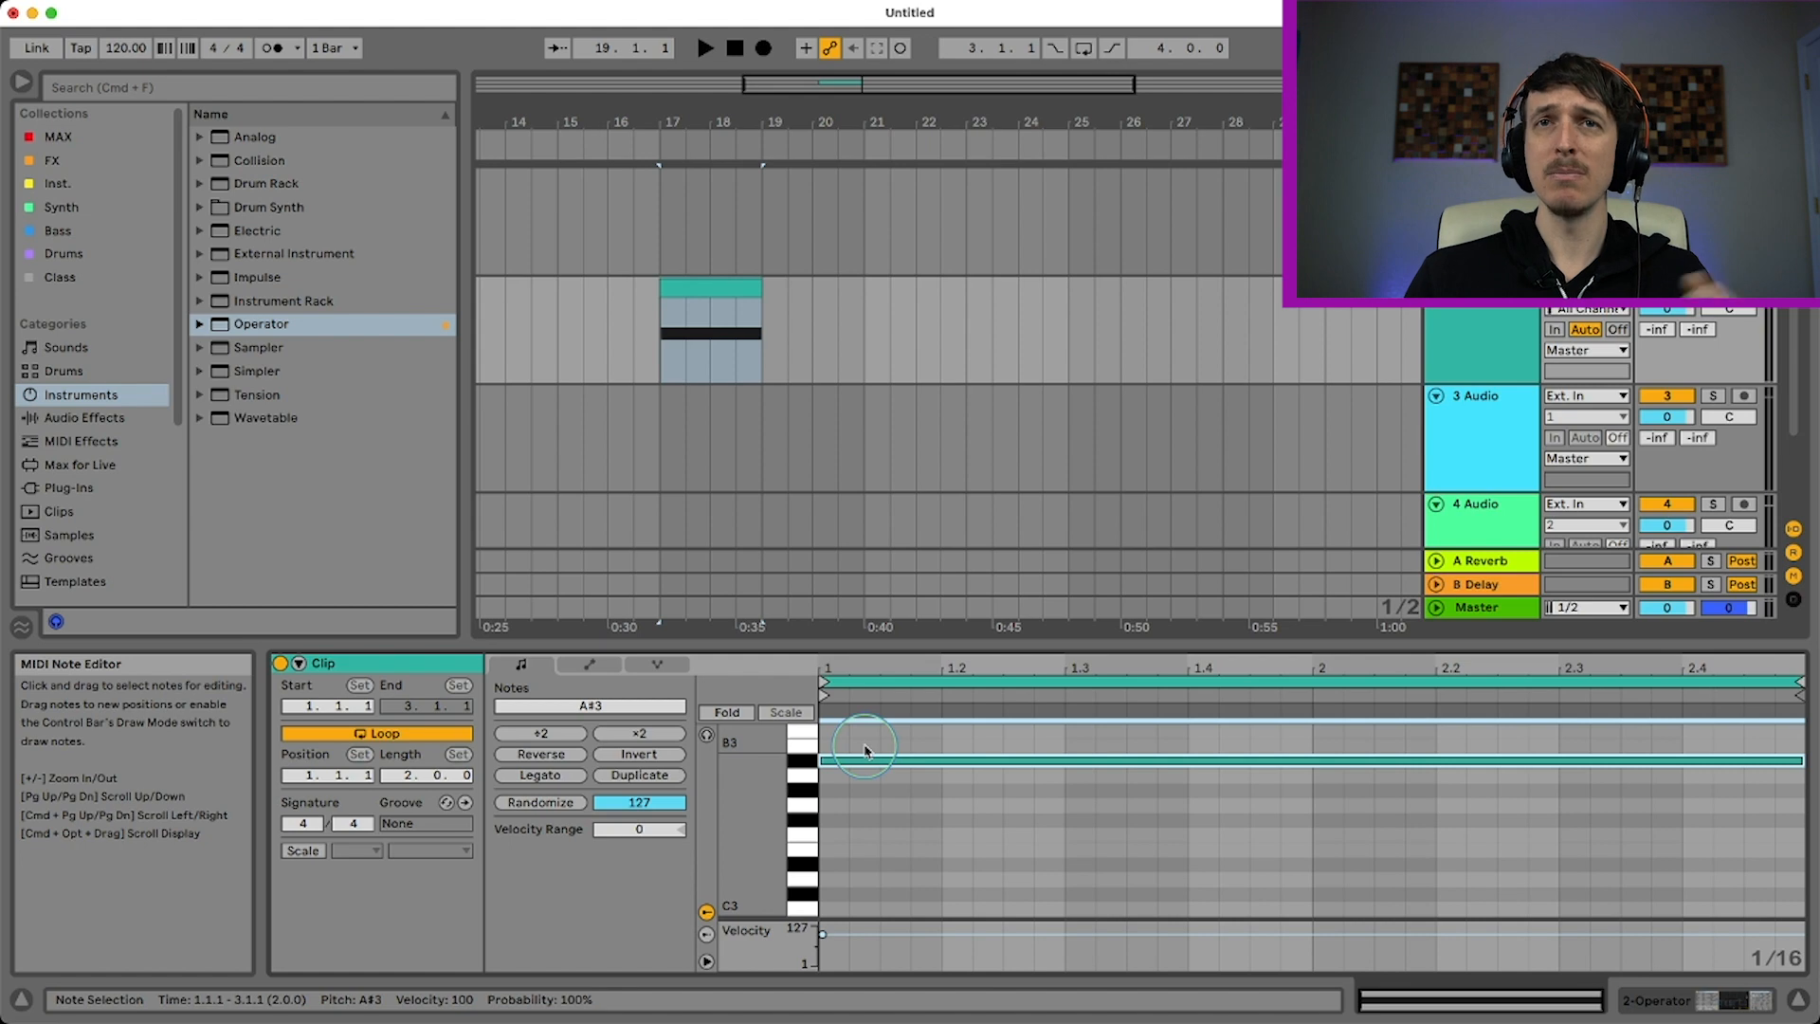
Play the new clip from bar 17 to hear the filtered noise, then stop playback
click(747, 286)
key(space)
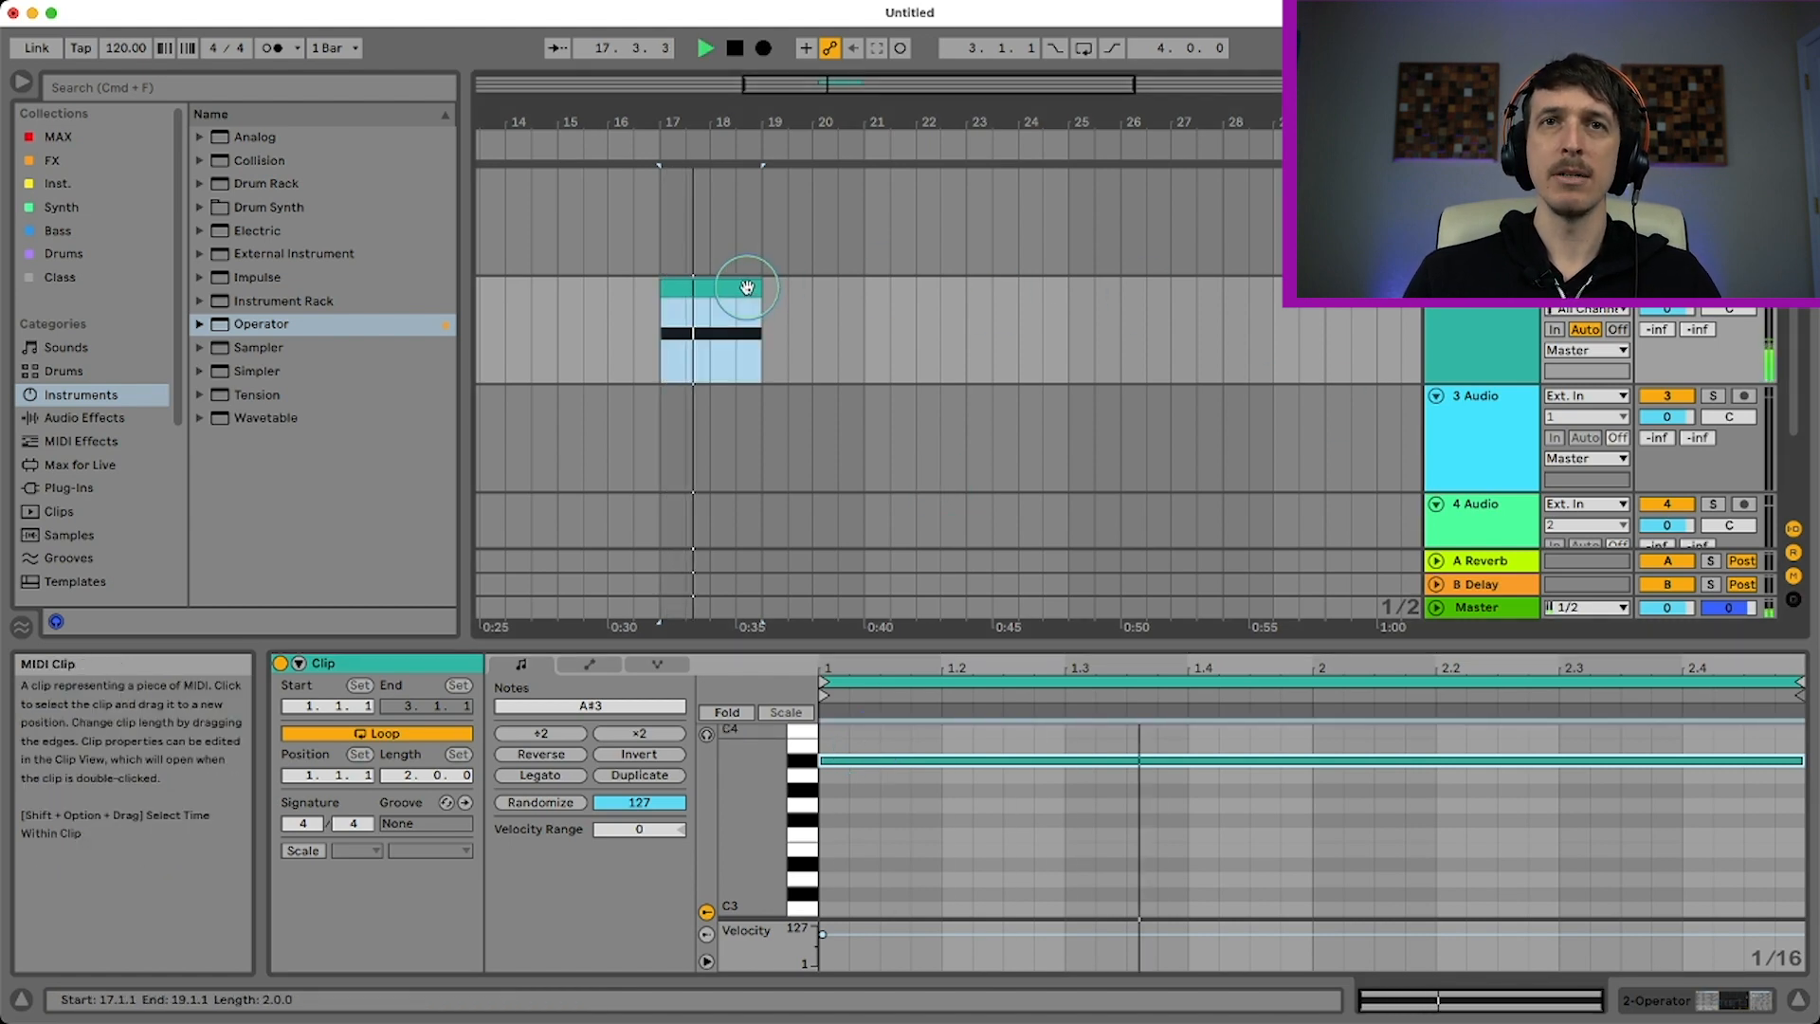
key(space)
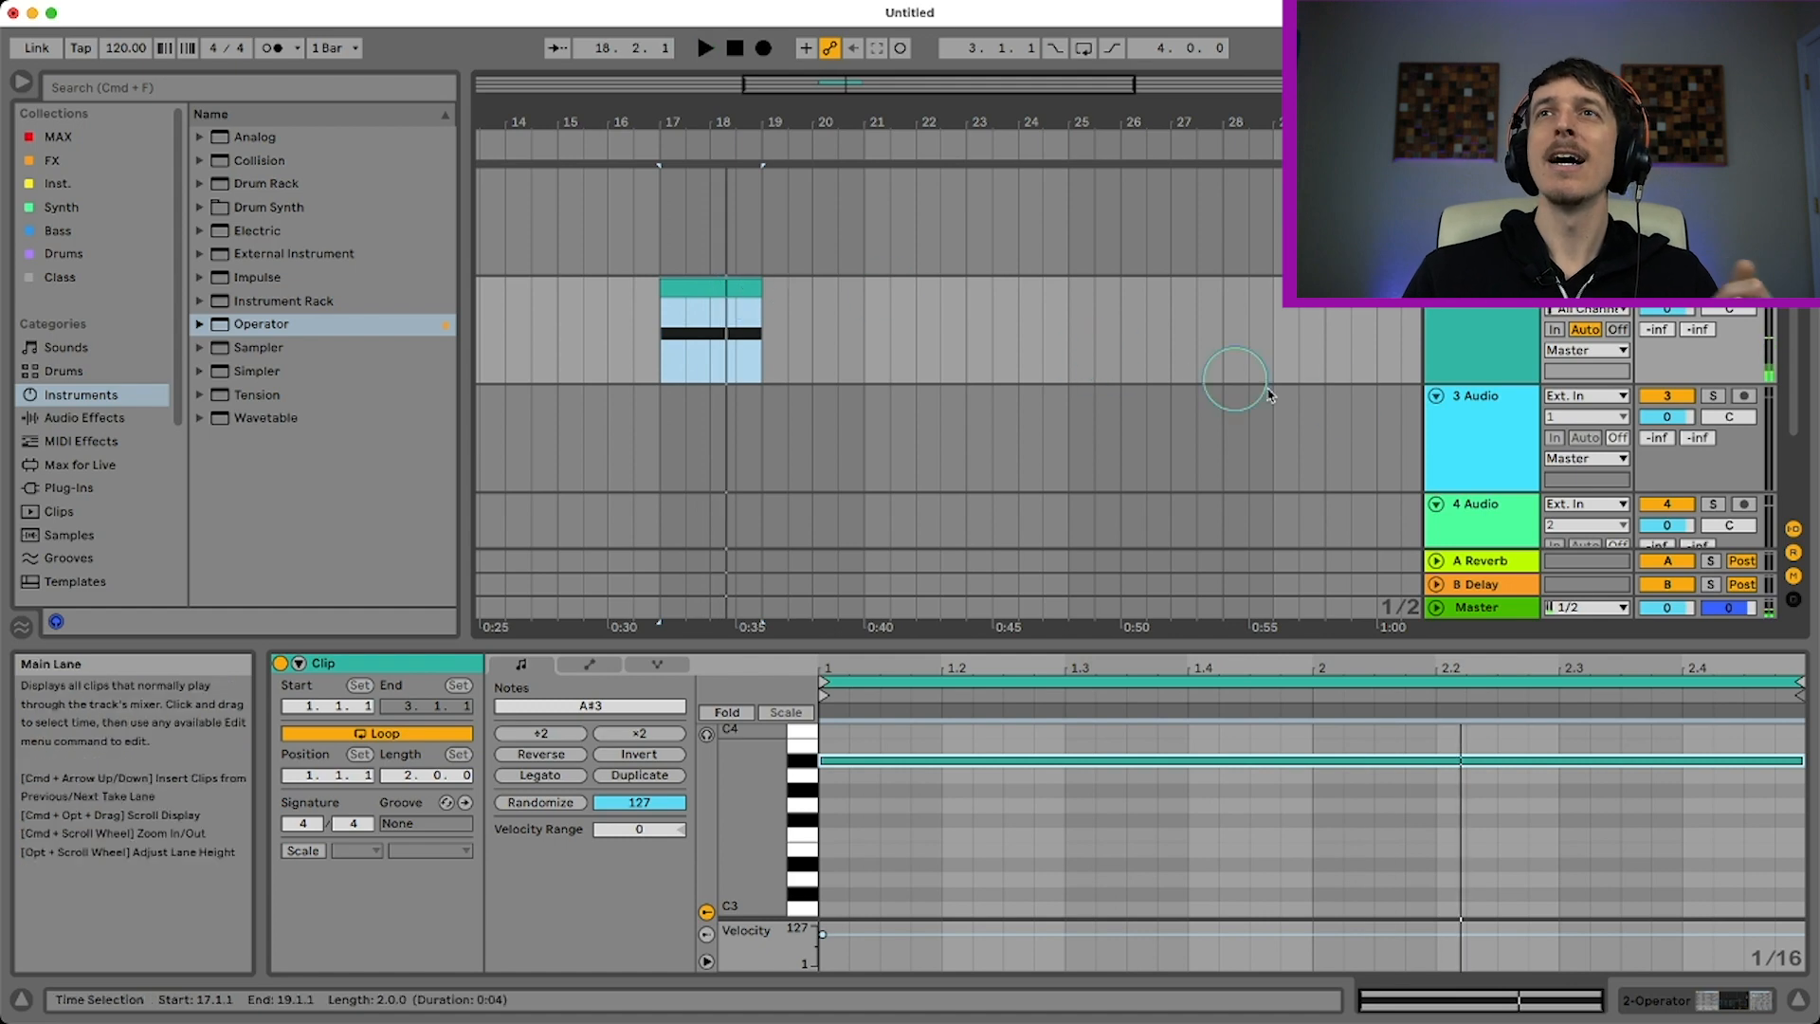
Automate Operator's filter frequency to rise across the clip from 87.5 Hz at bar 17 to about 6.44 kHz at bar 19
click(1475, 341)
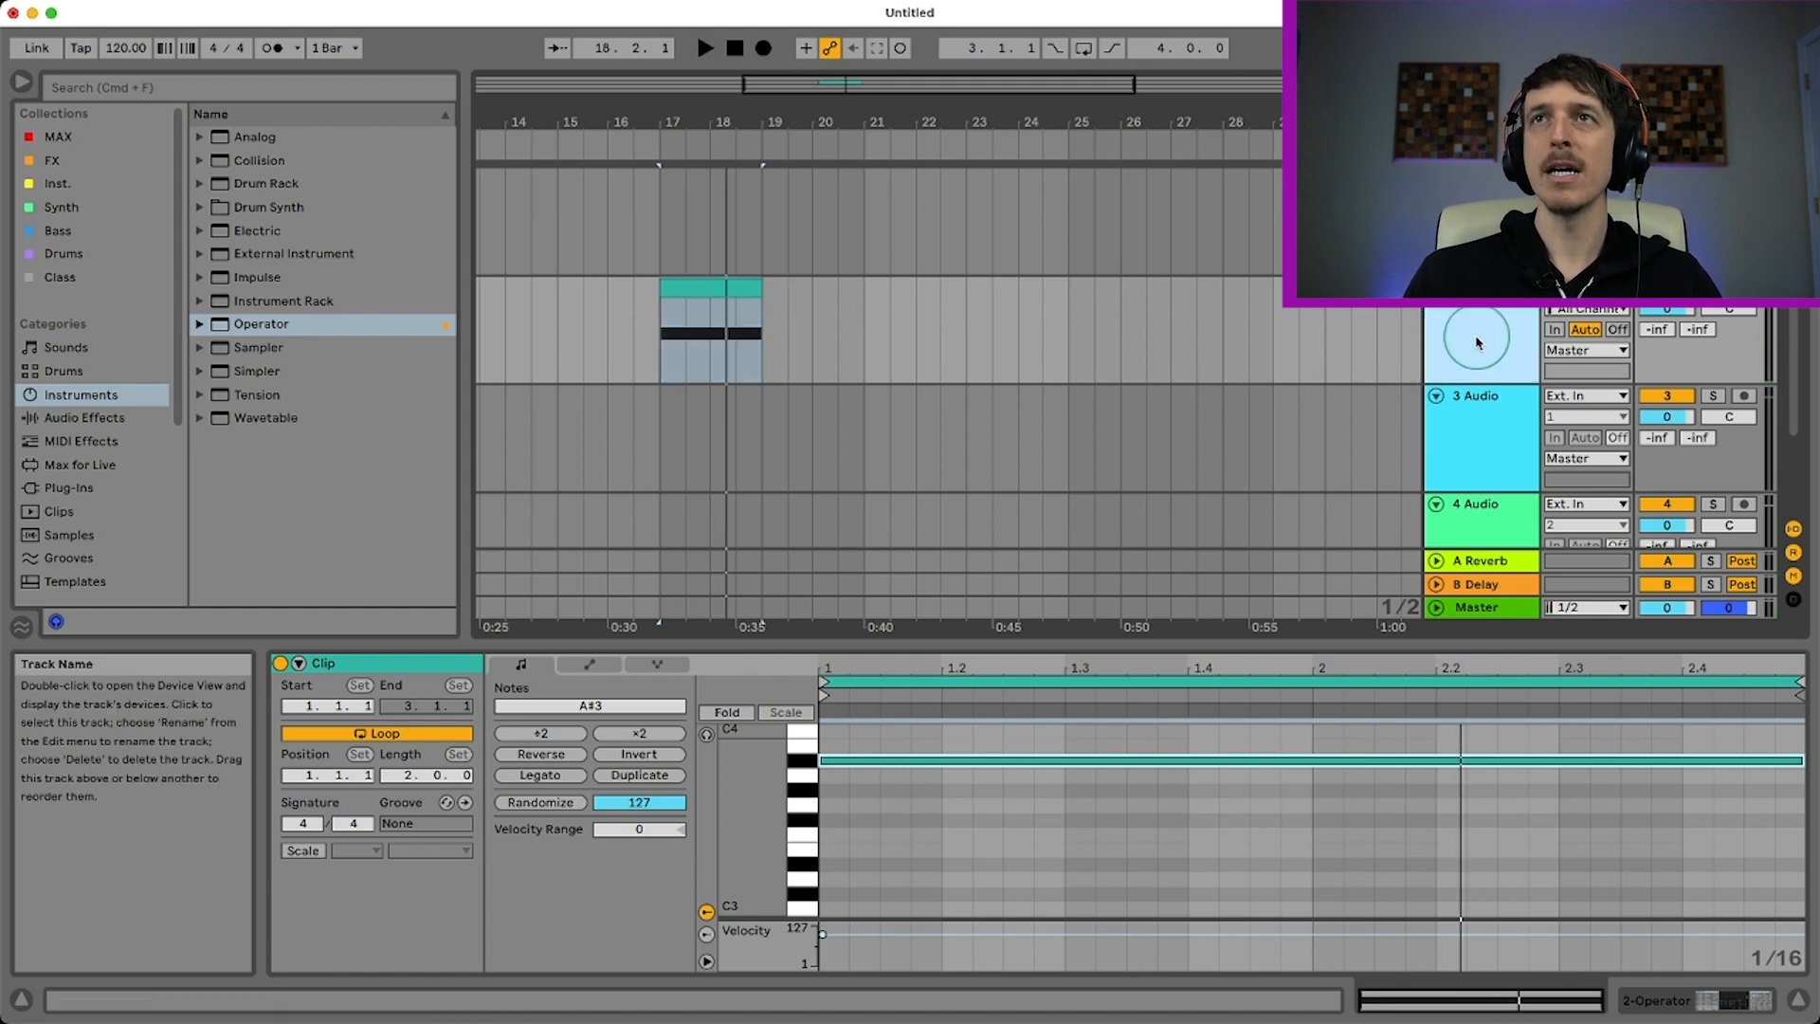
key(a)
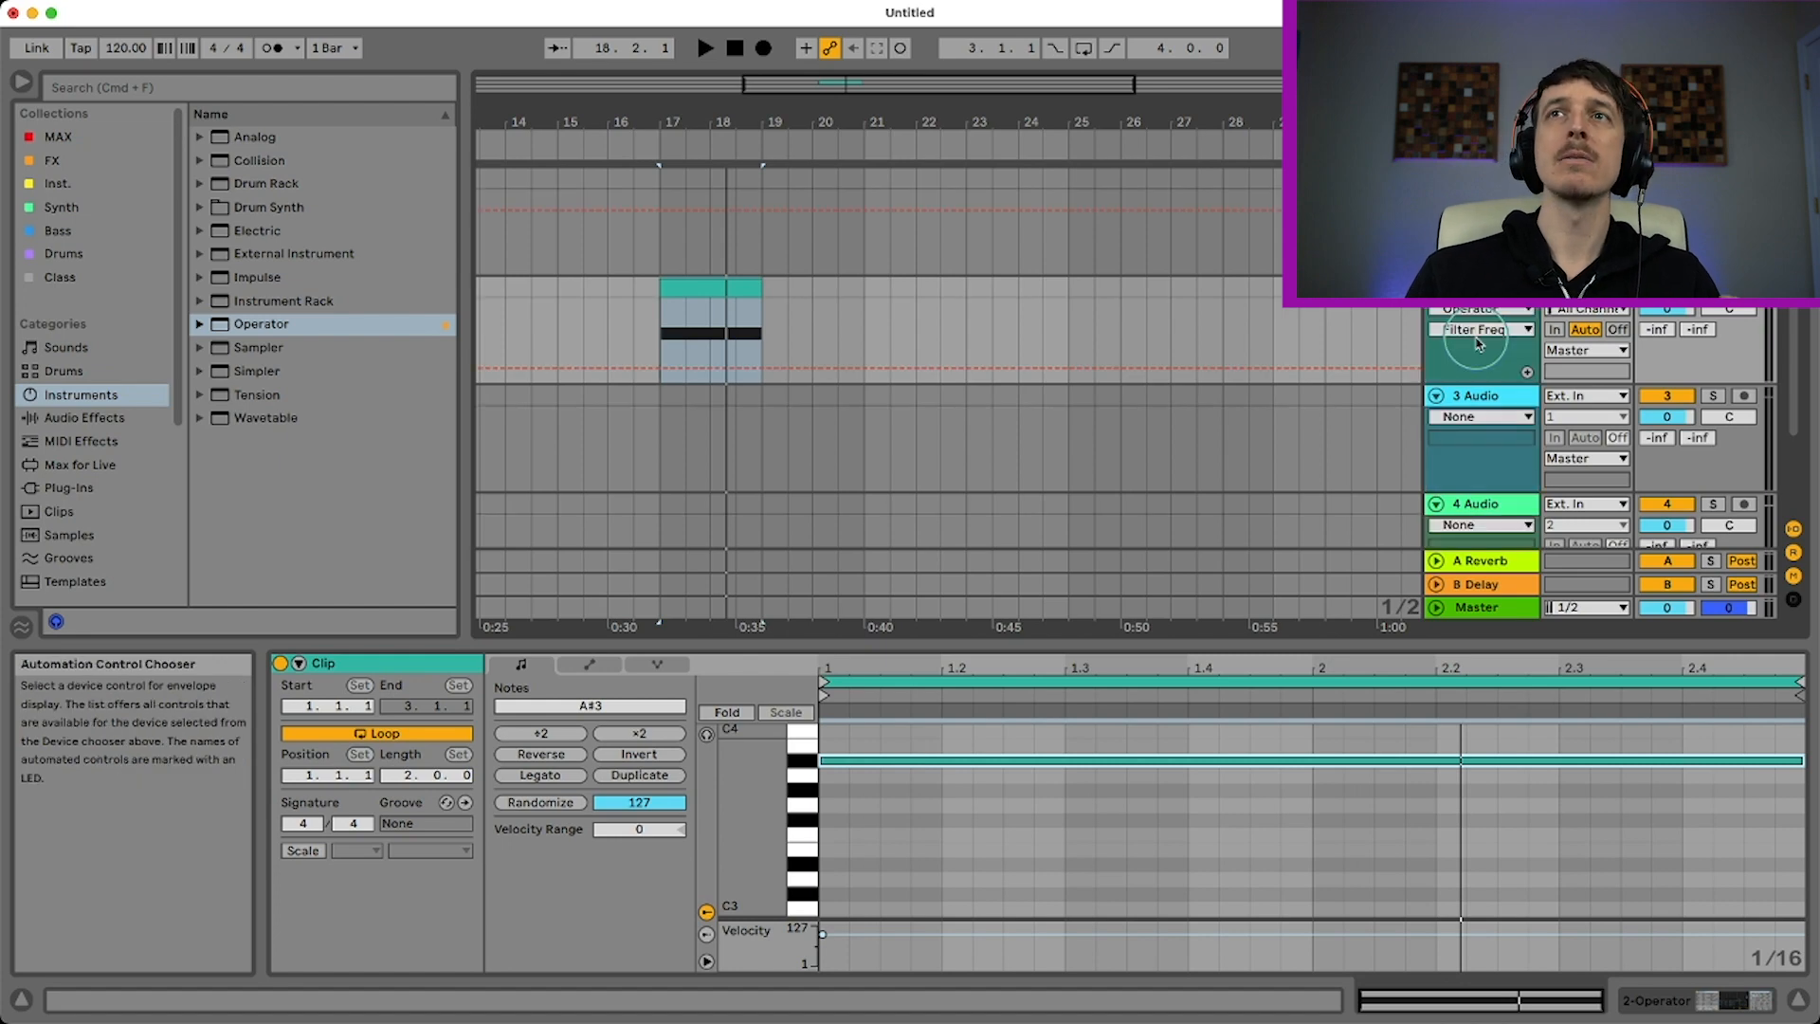
click(663, 361)
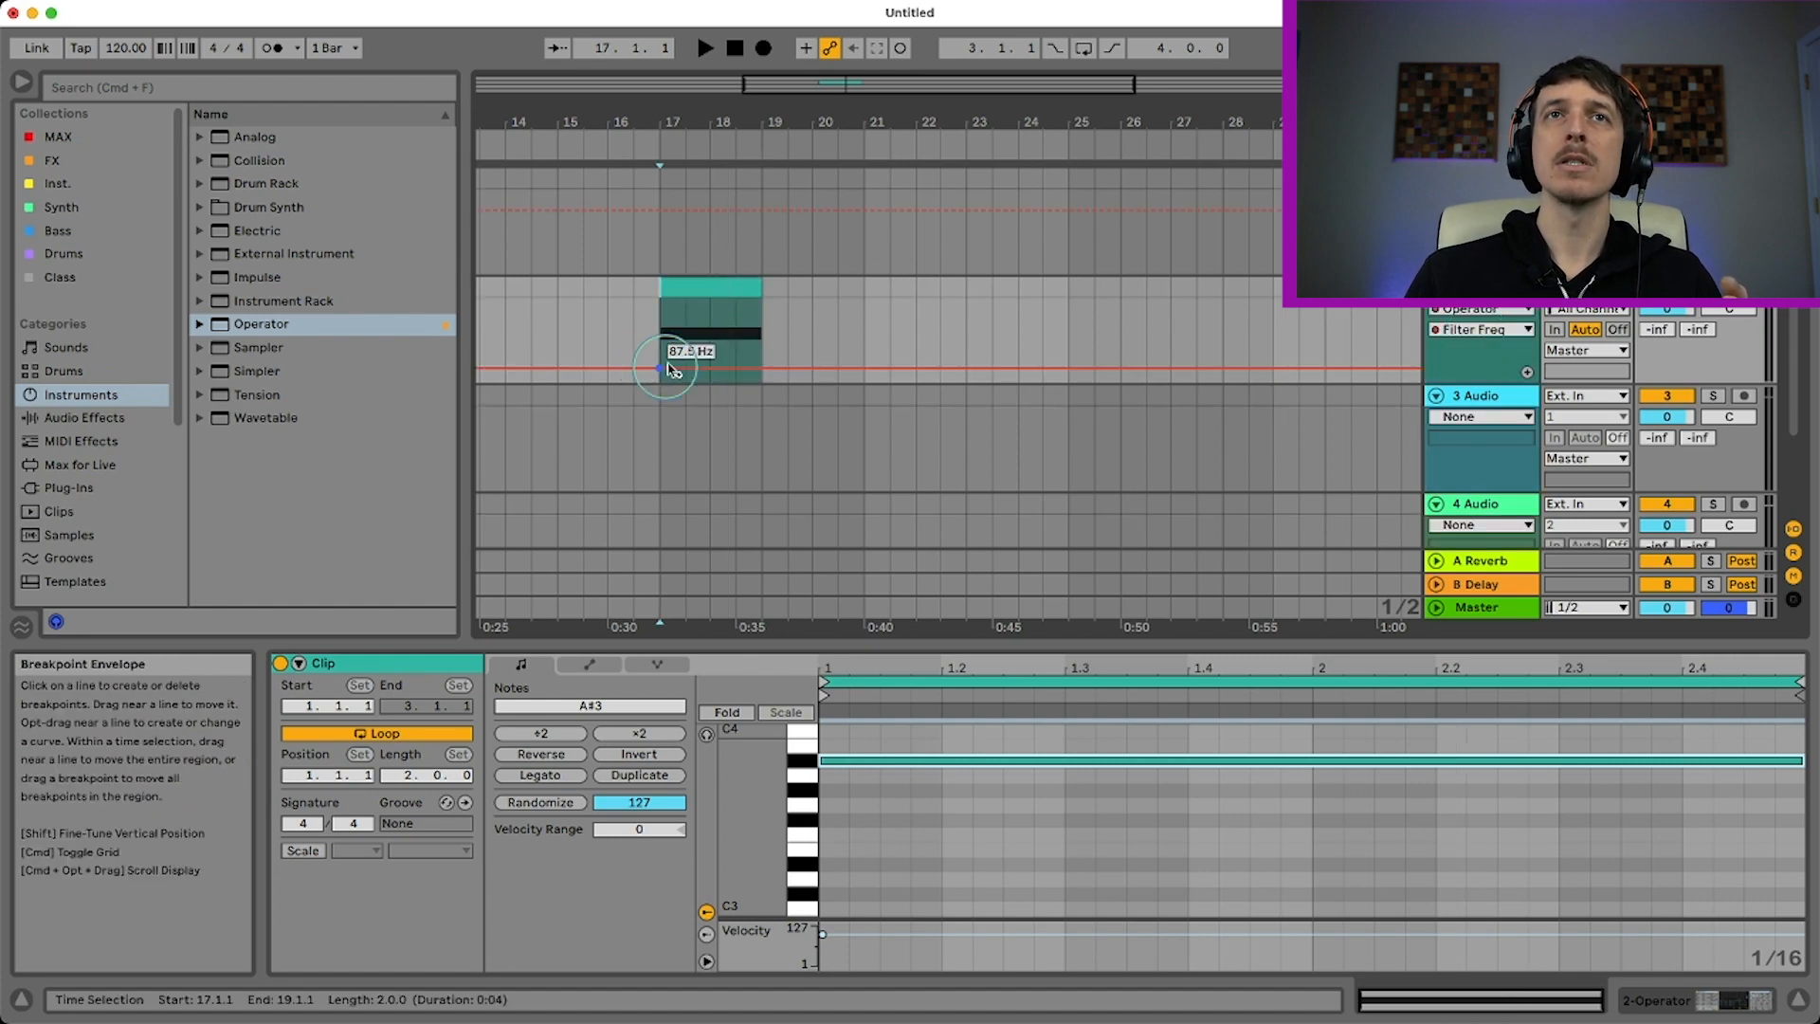
drag(761, 322, 760, 318)
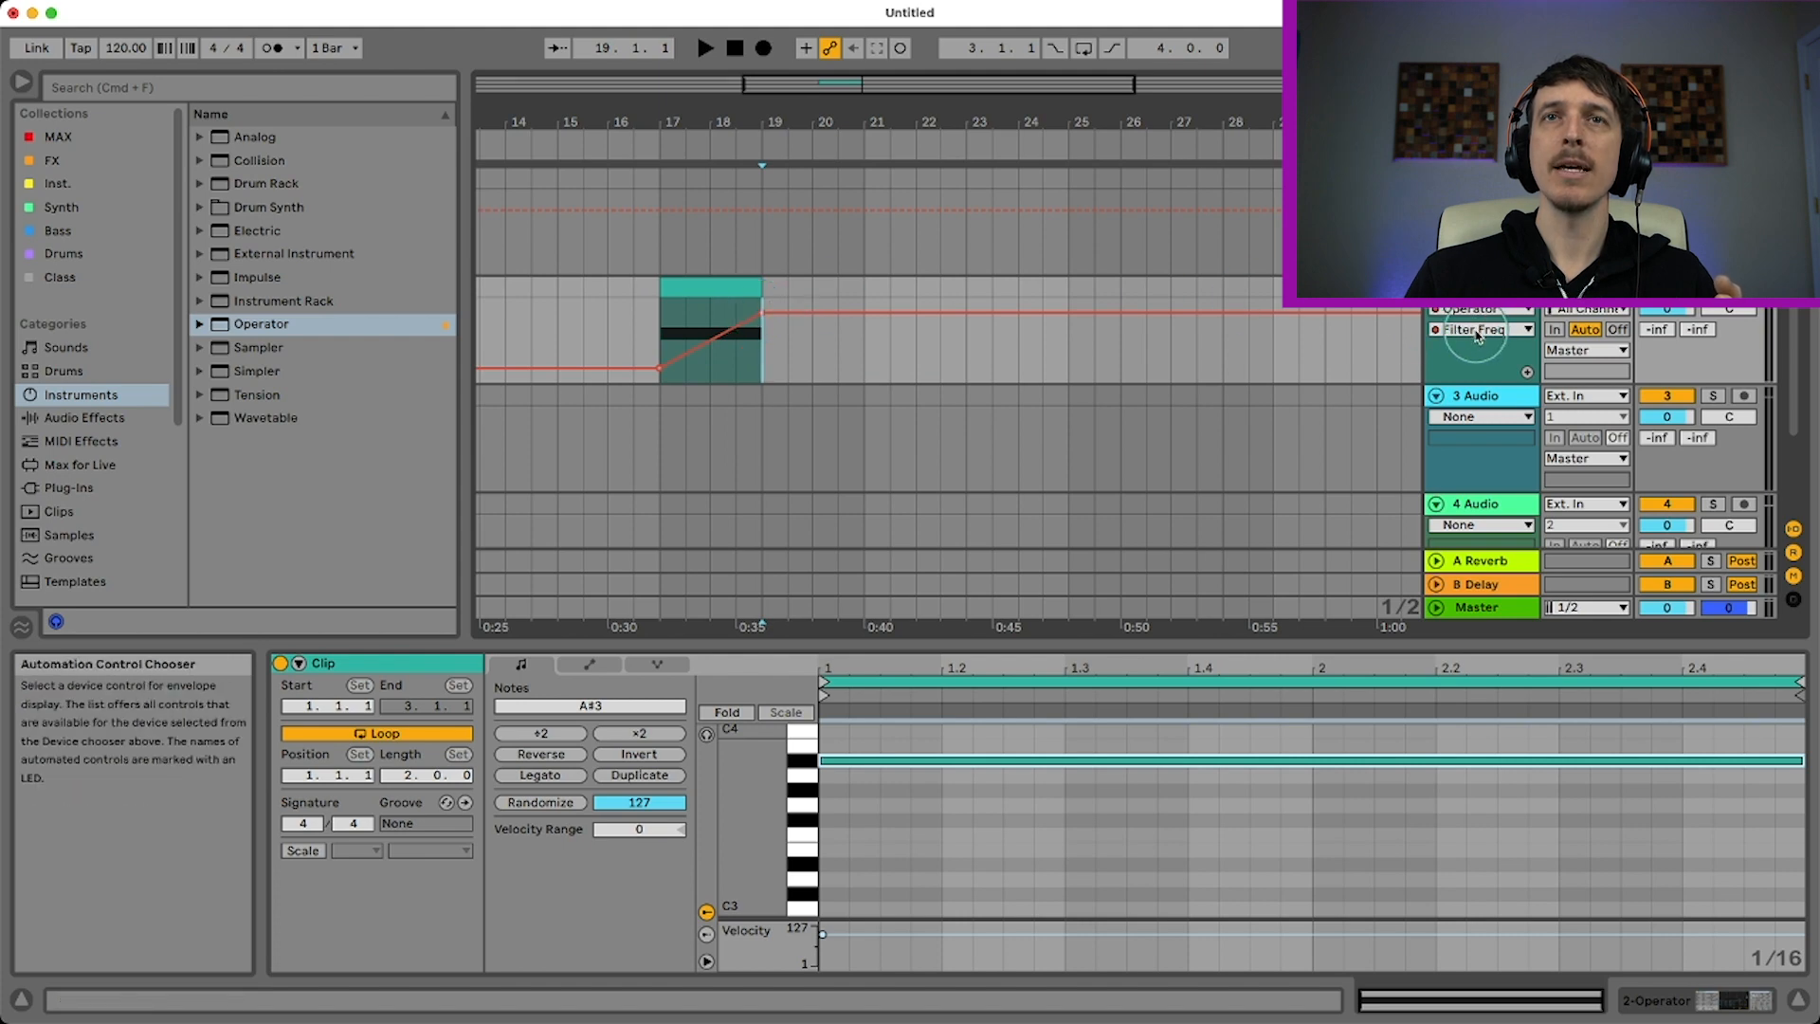
Play back the filter sweep and raise its end breakpoint at bar 19 to about 9.46 kHz
click(736, 282)
key(space)
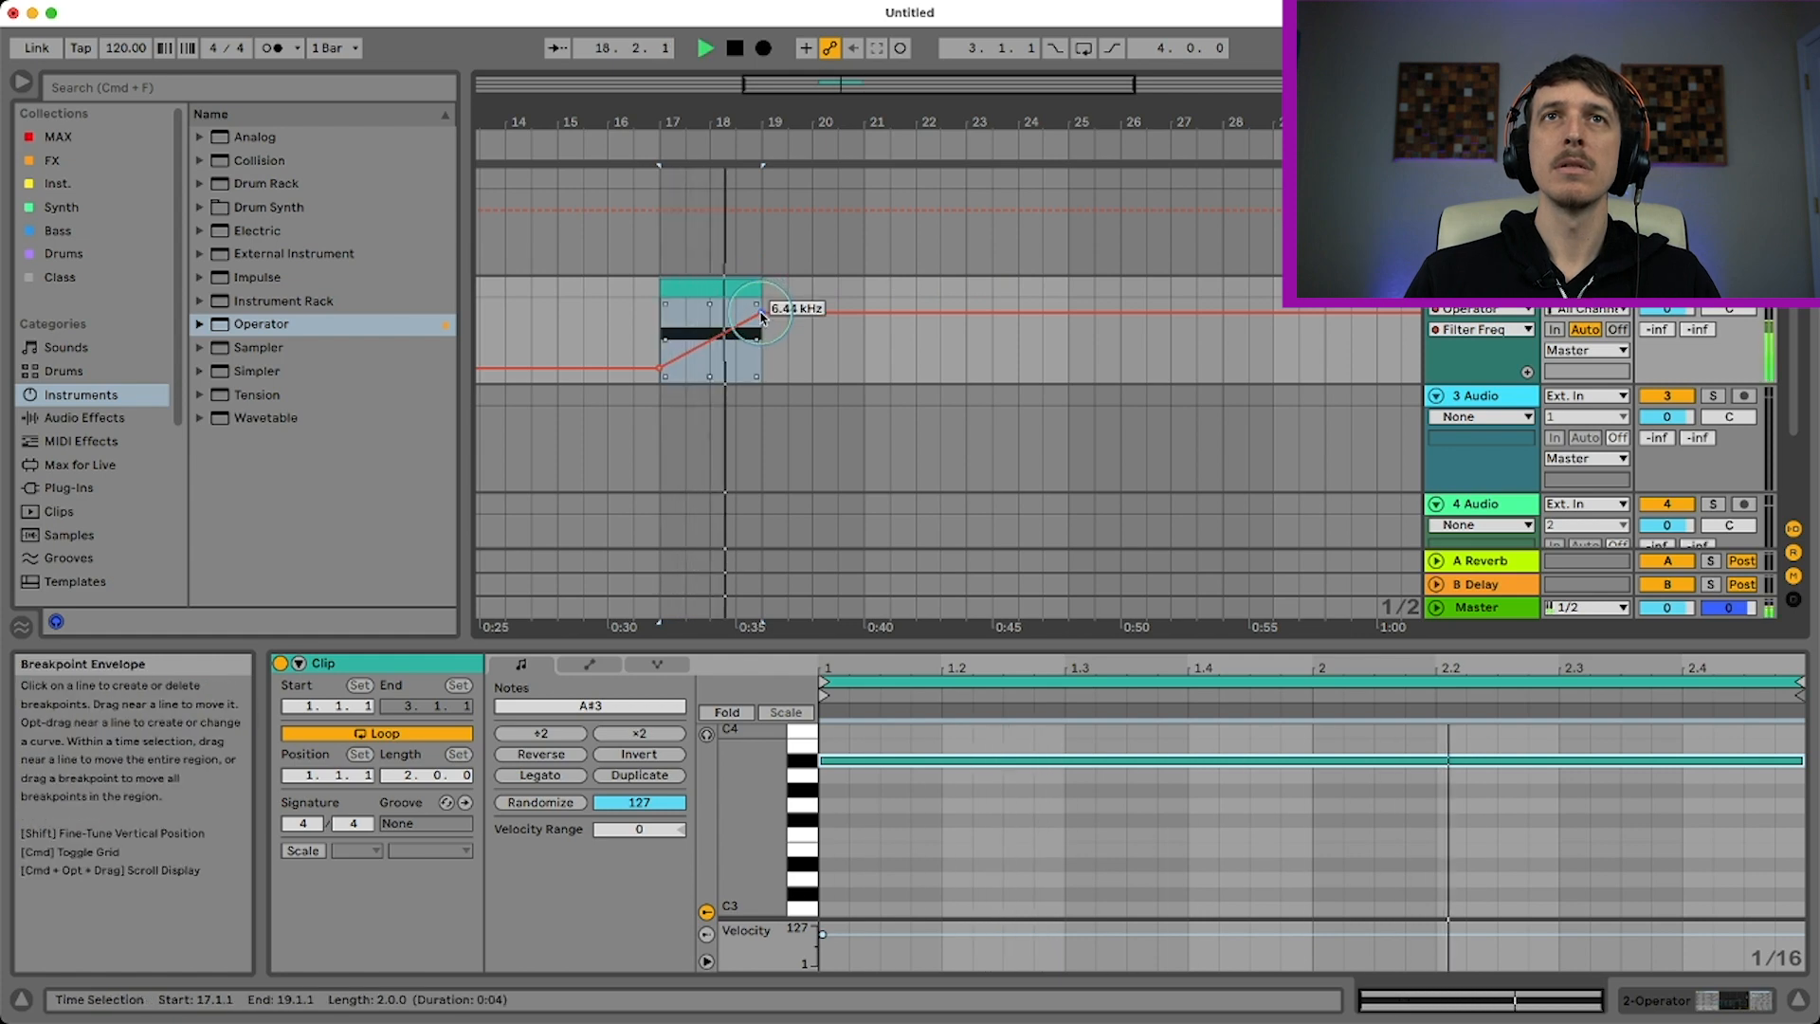
key(space)
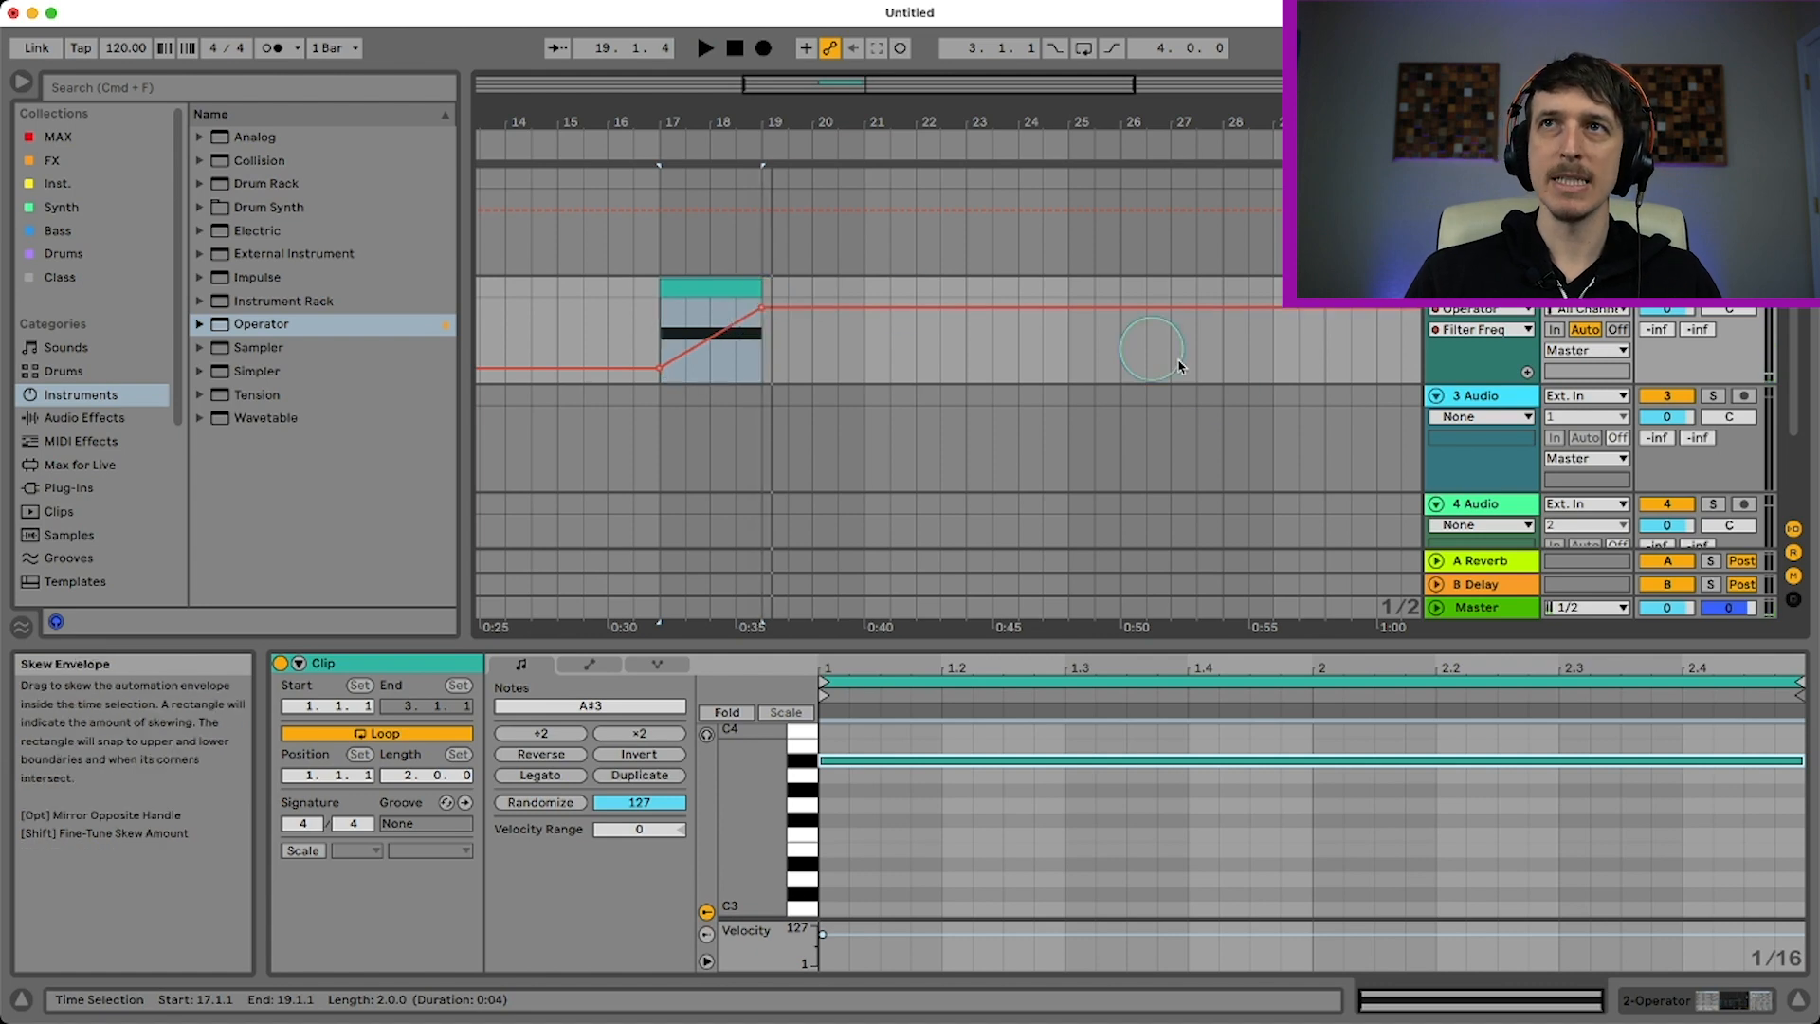
Show the track's devices and set Operator's filter resonance to 41%
double_click(1460, 288)
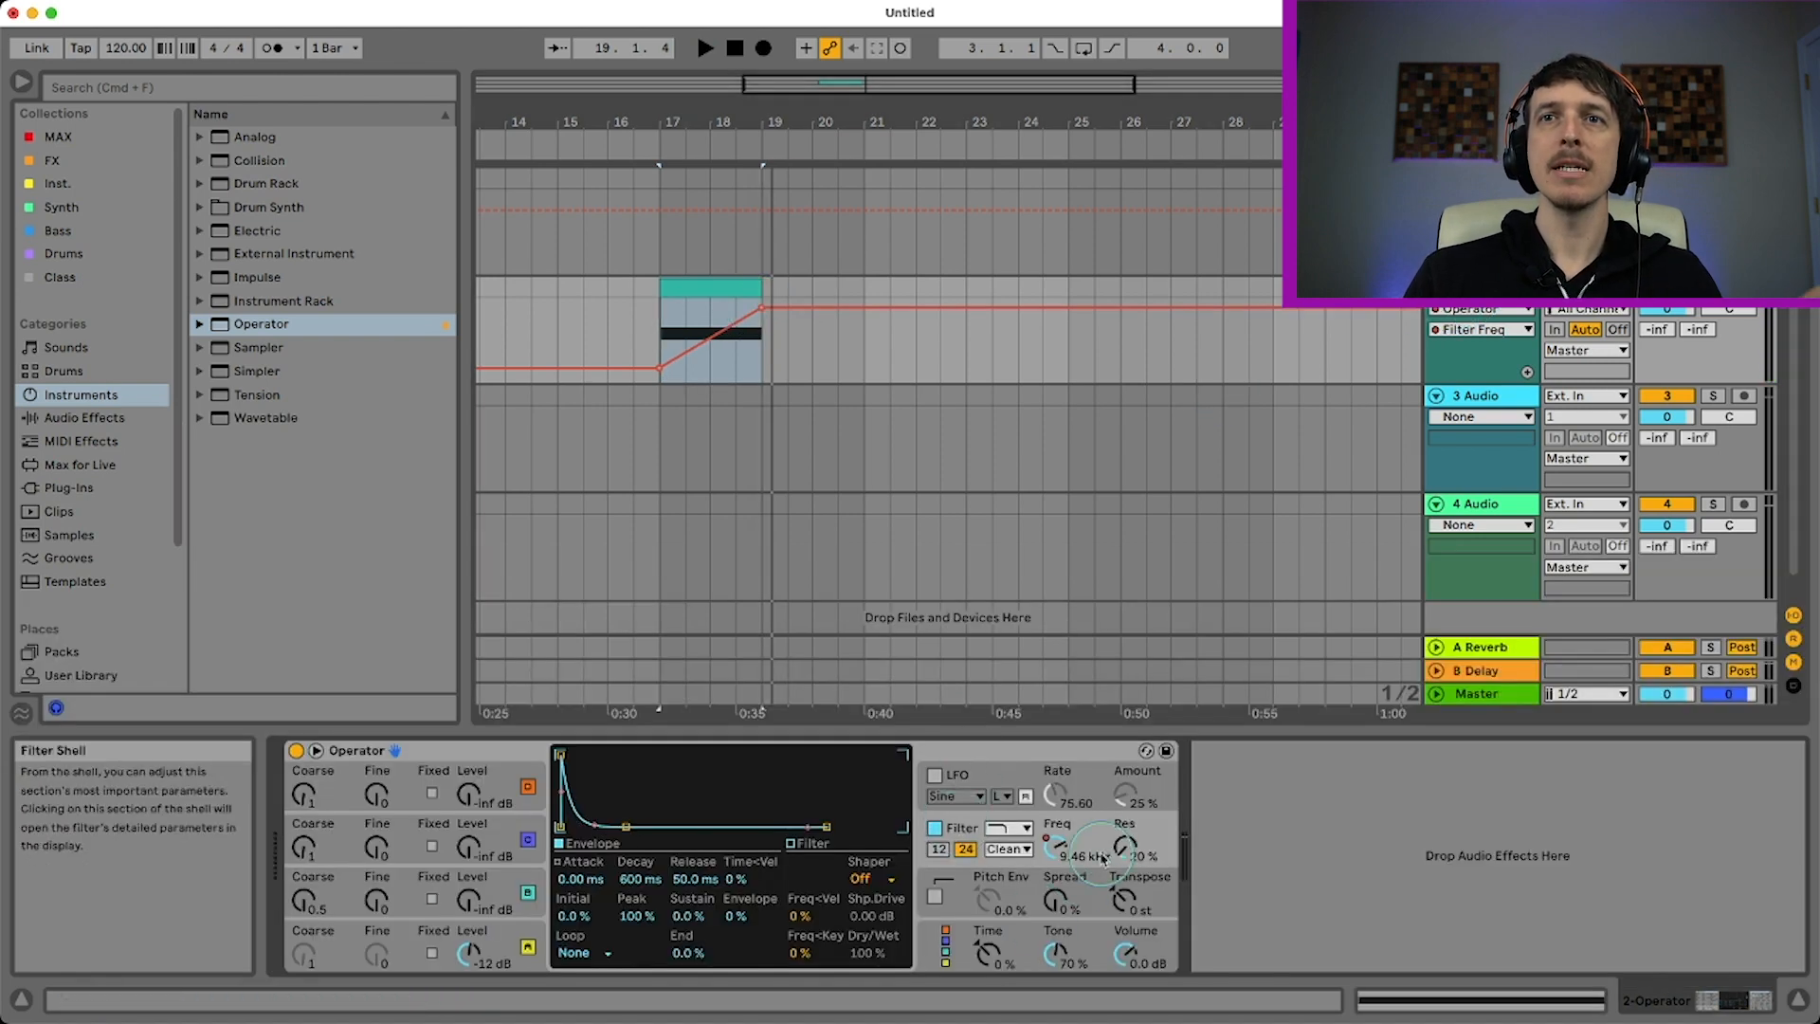
drag(1124, 845, 1124, 811)
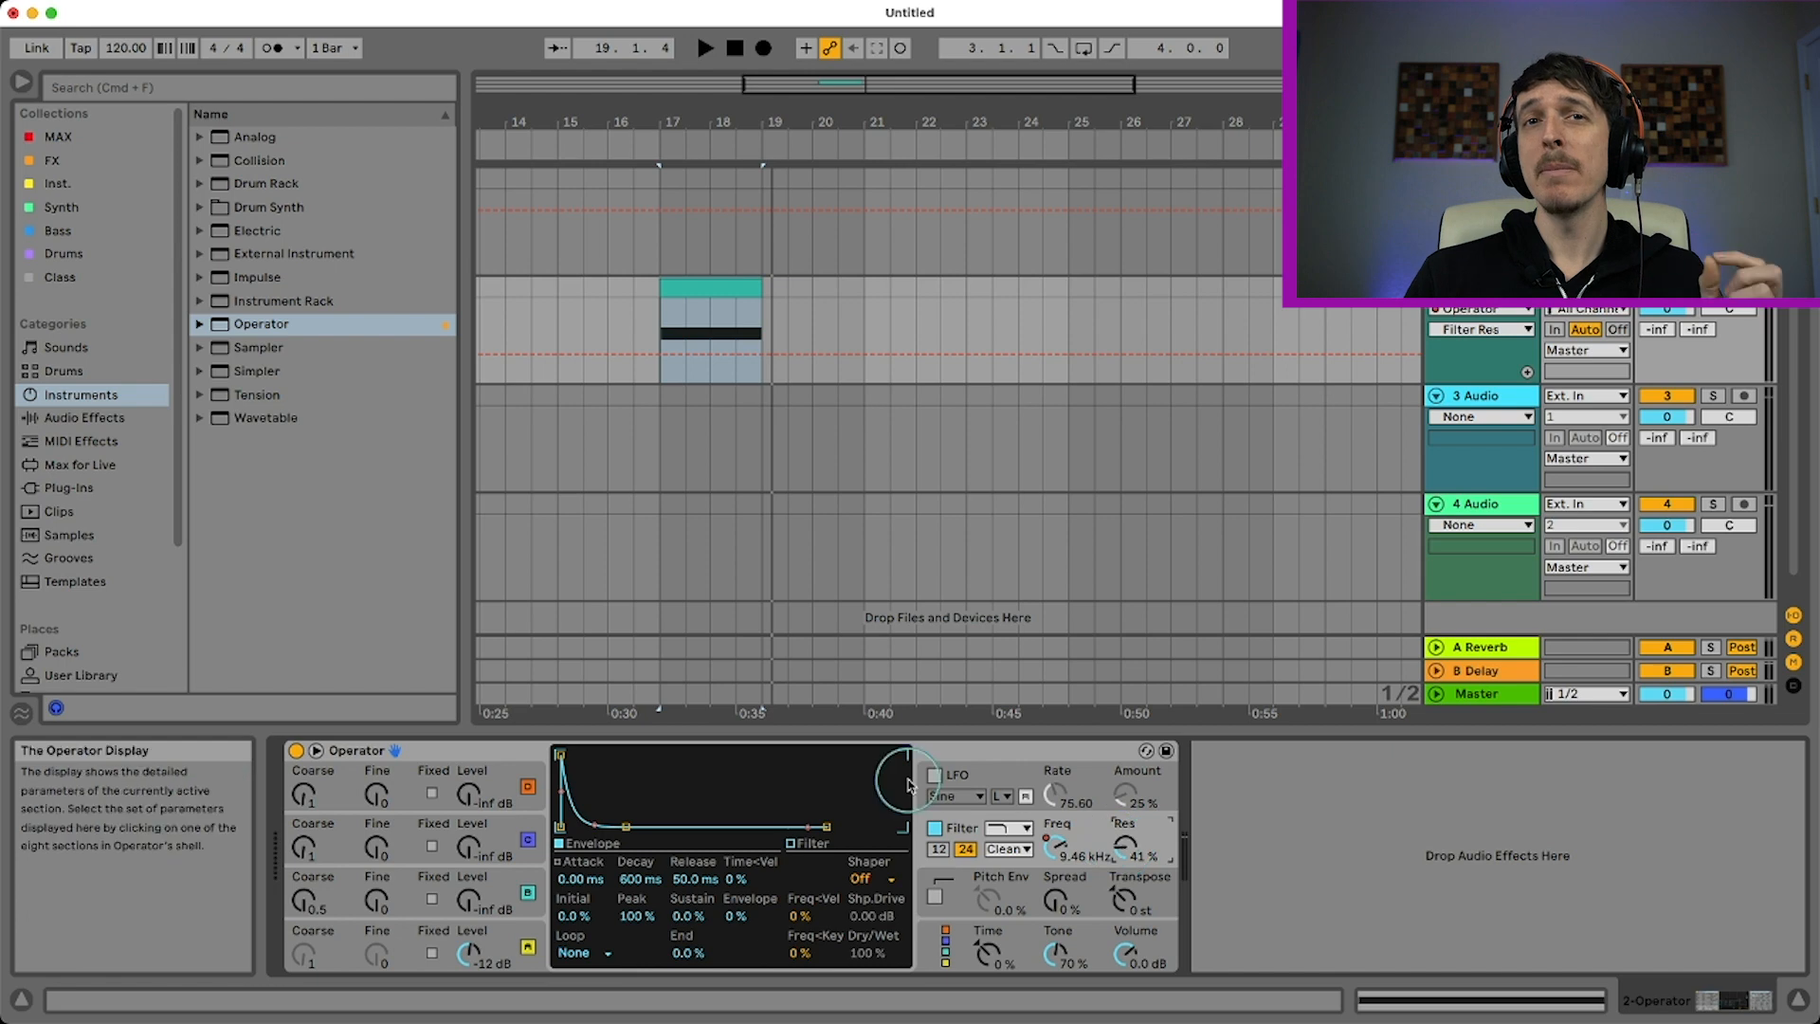
Add the Resonators audio effect from Reverb & Resonance after Operator
click(72, 420)
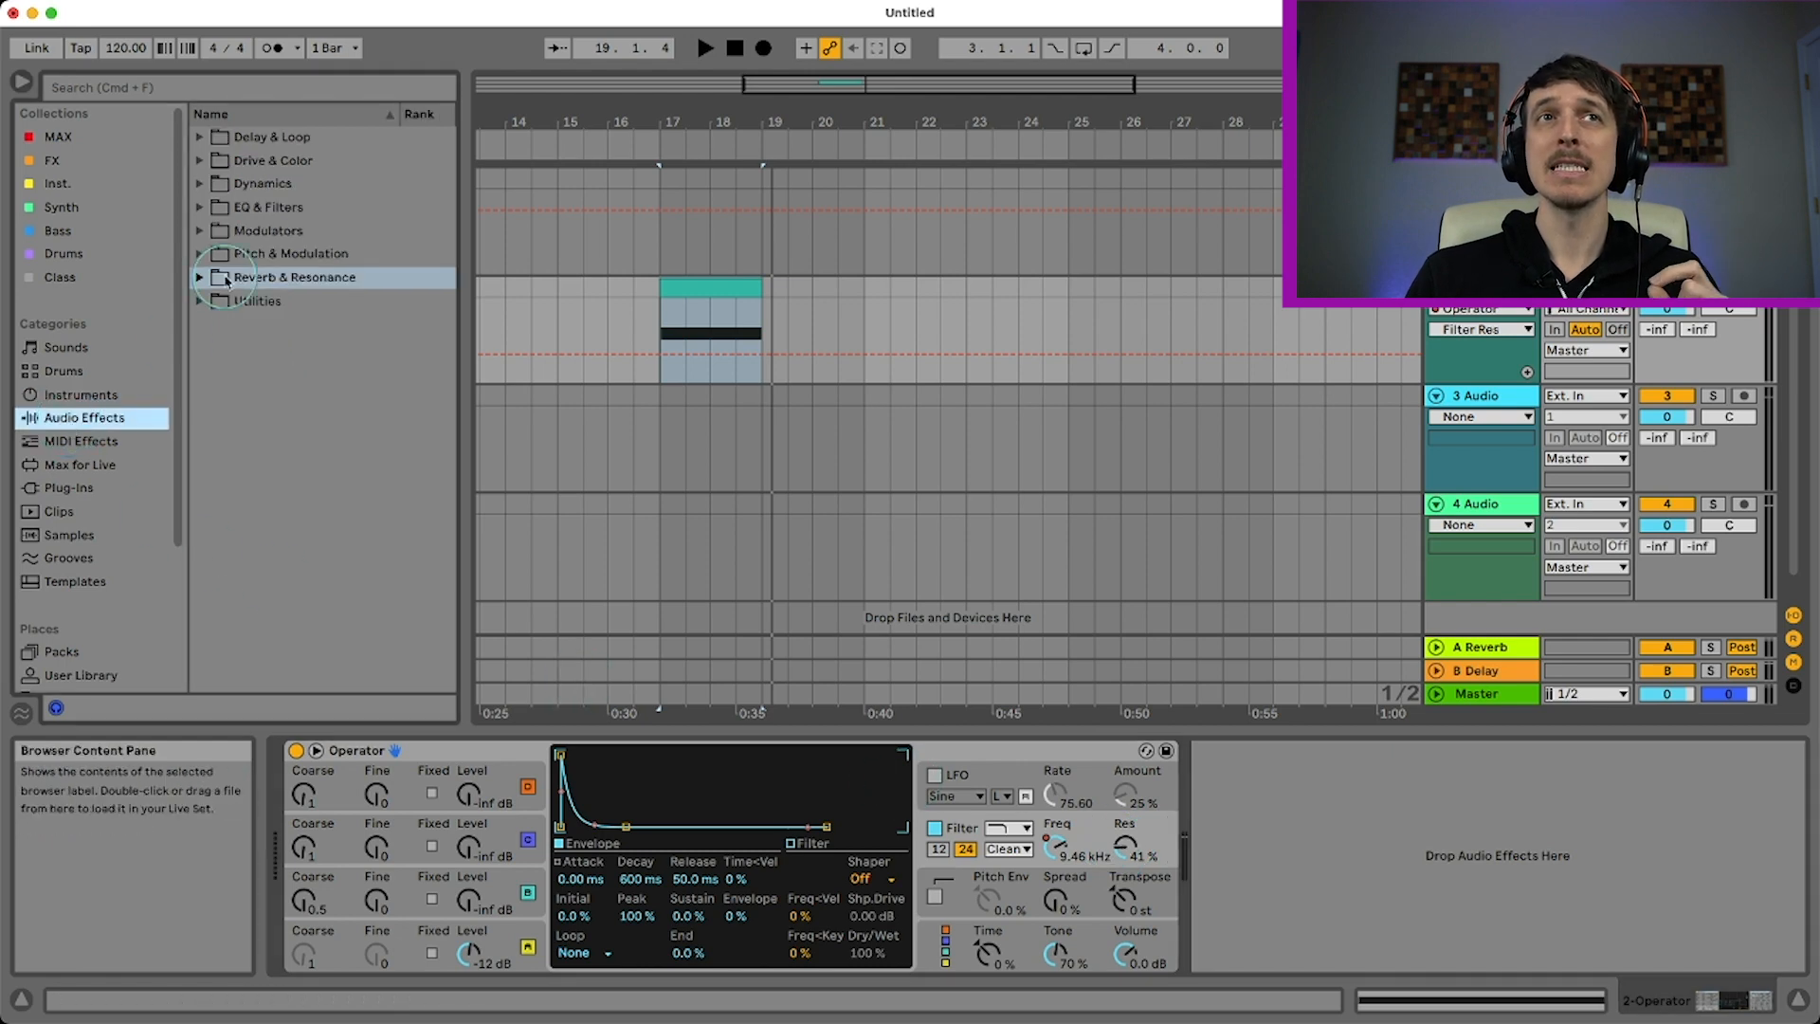
click(200, 277)
drag(256, 358, 1154, 821)
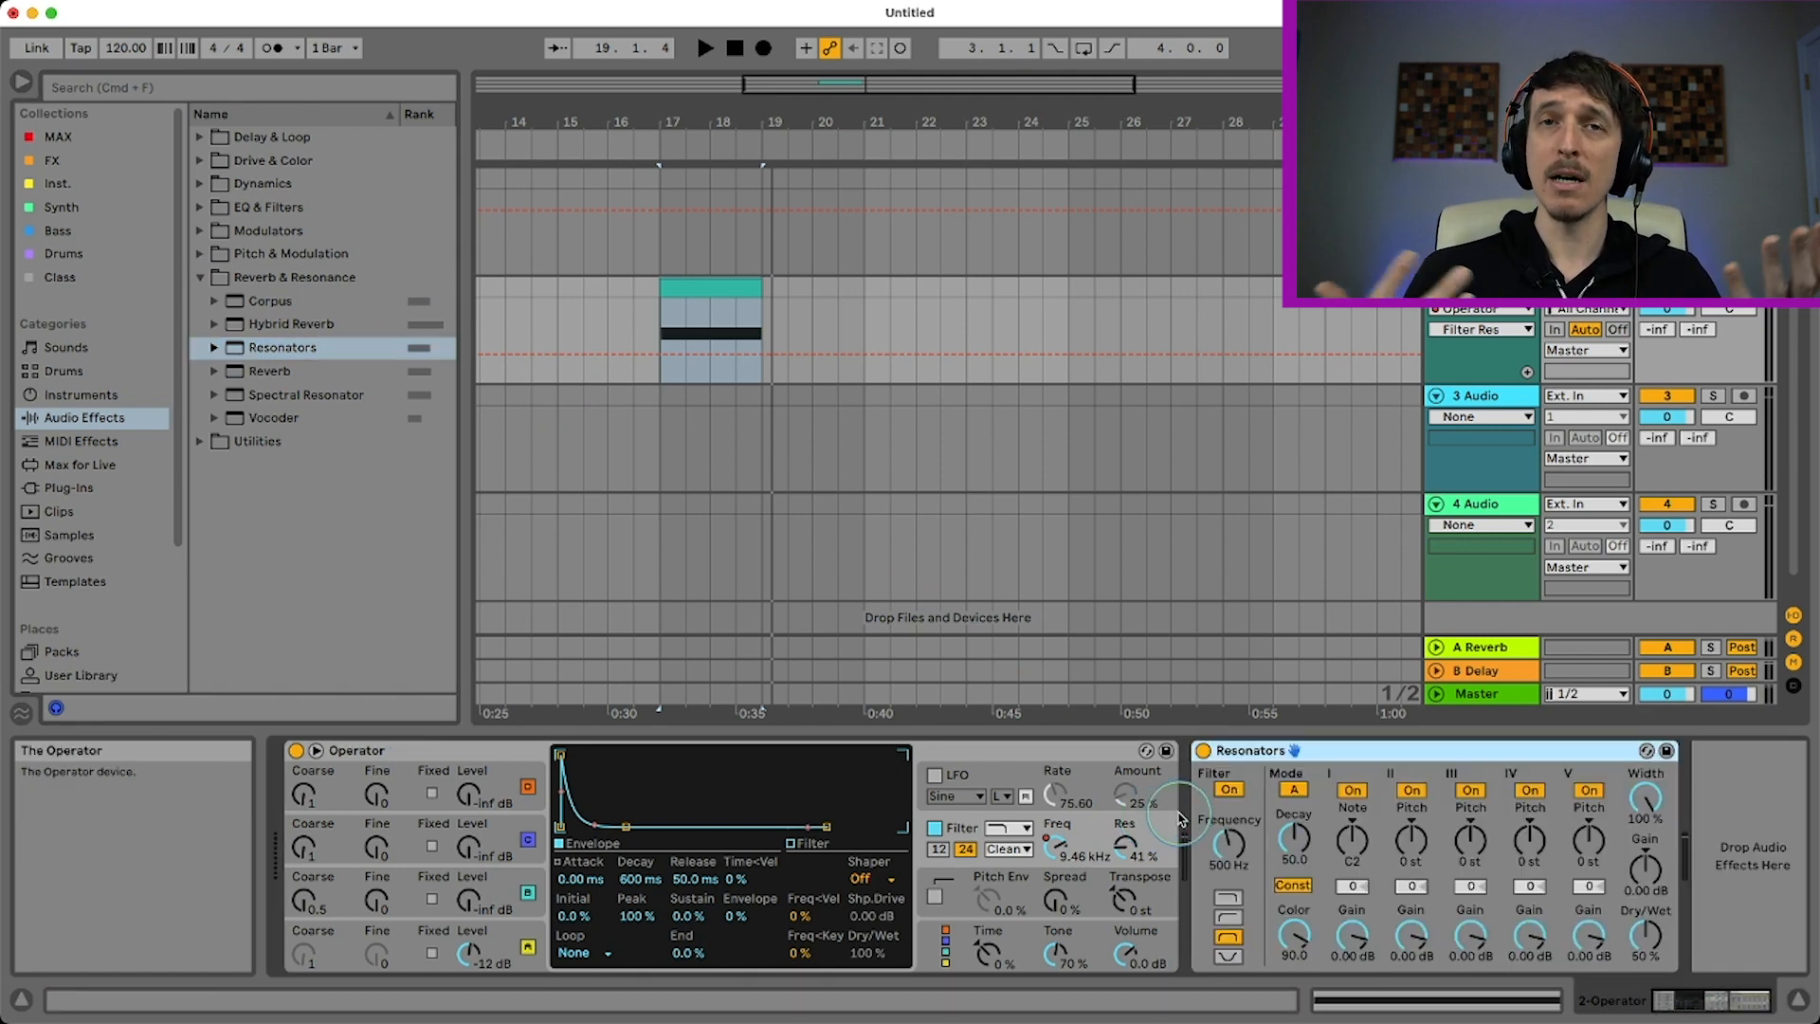
Check the Resonators root note and dry/wet controls, and play the clip to hear the default effect
click(1344, 847)
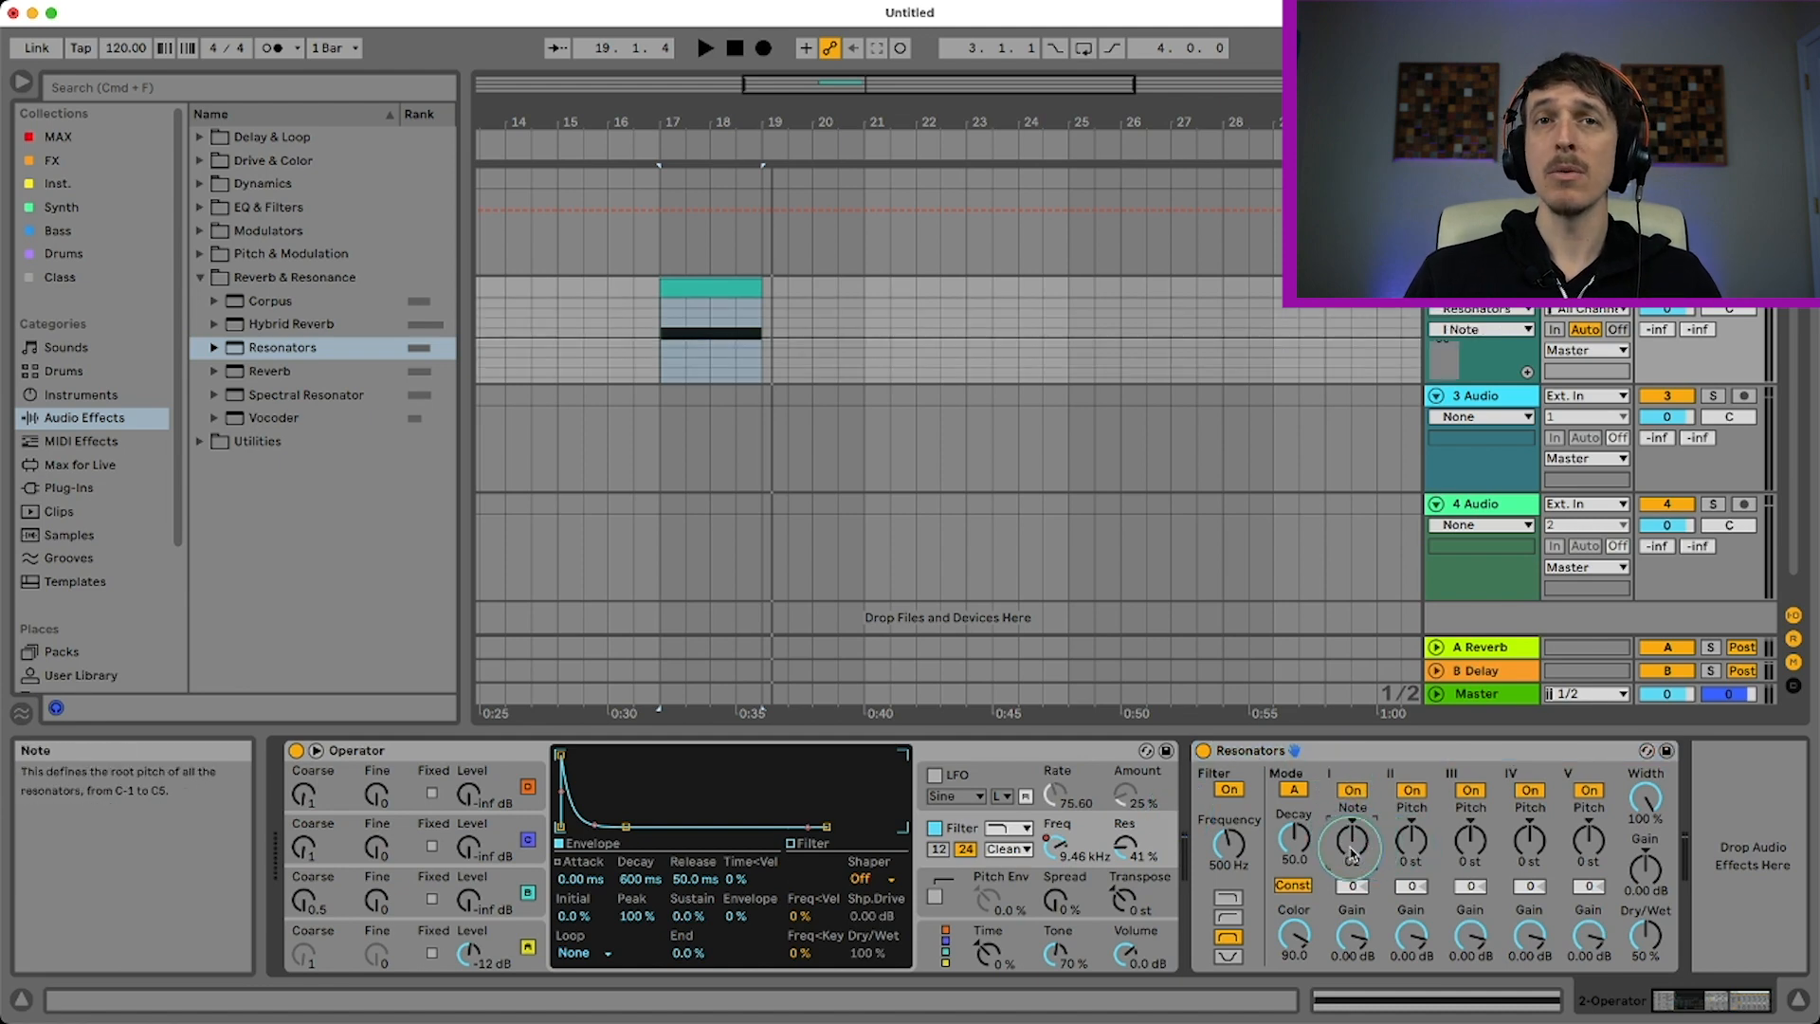
click(1653, 938)
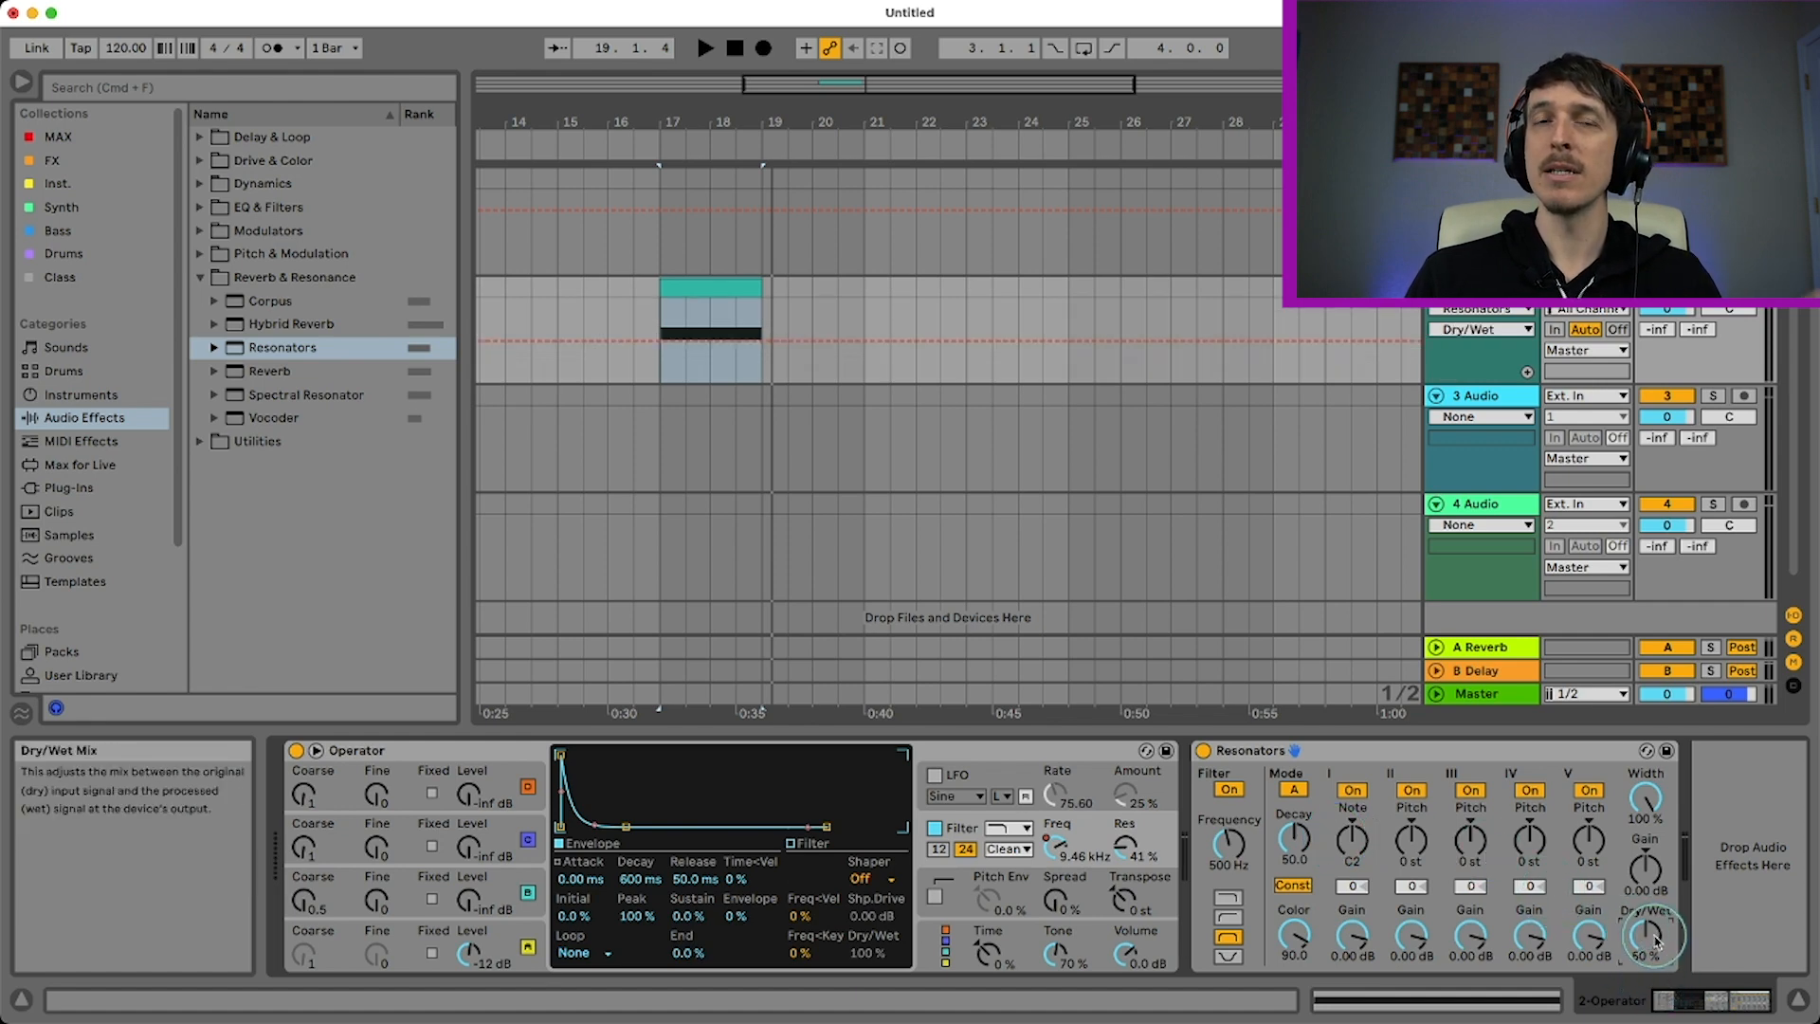
key(space)
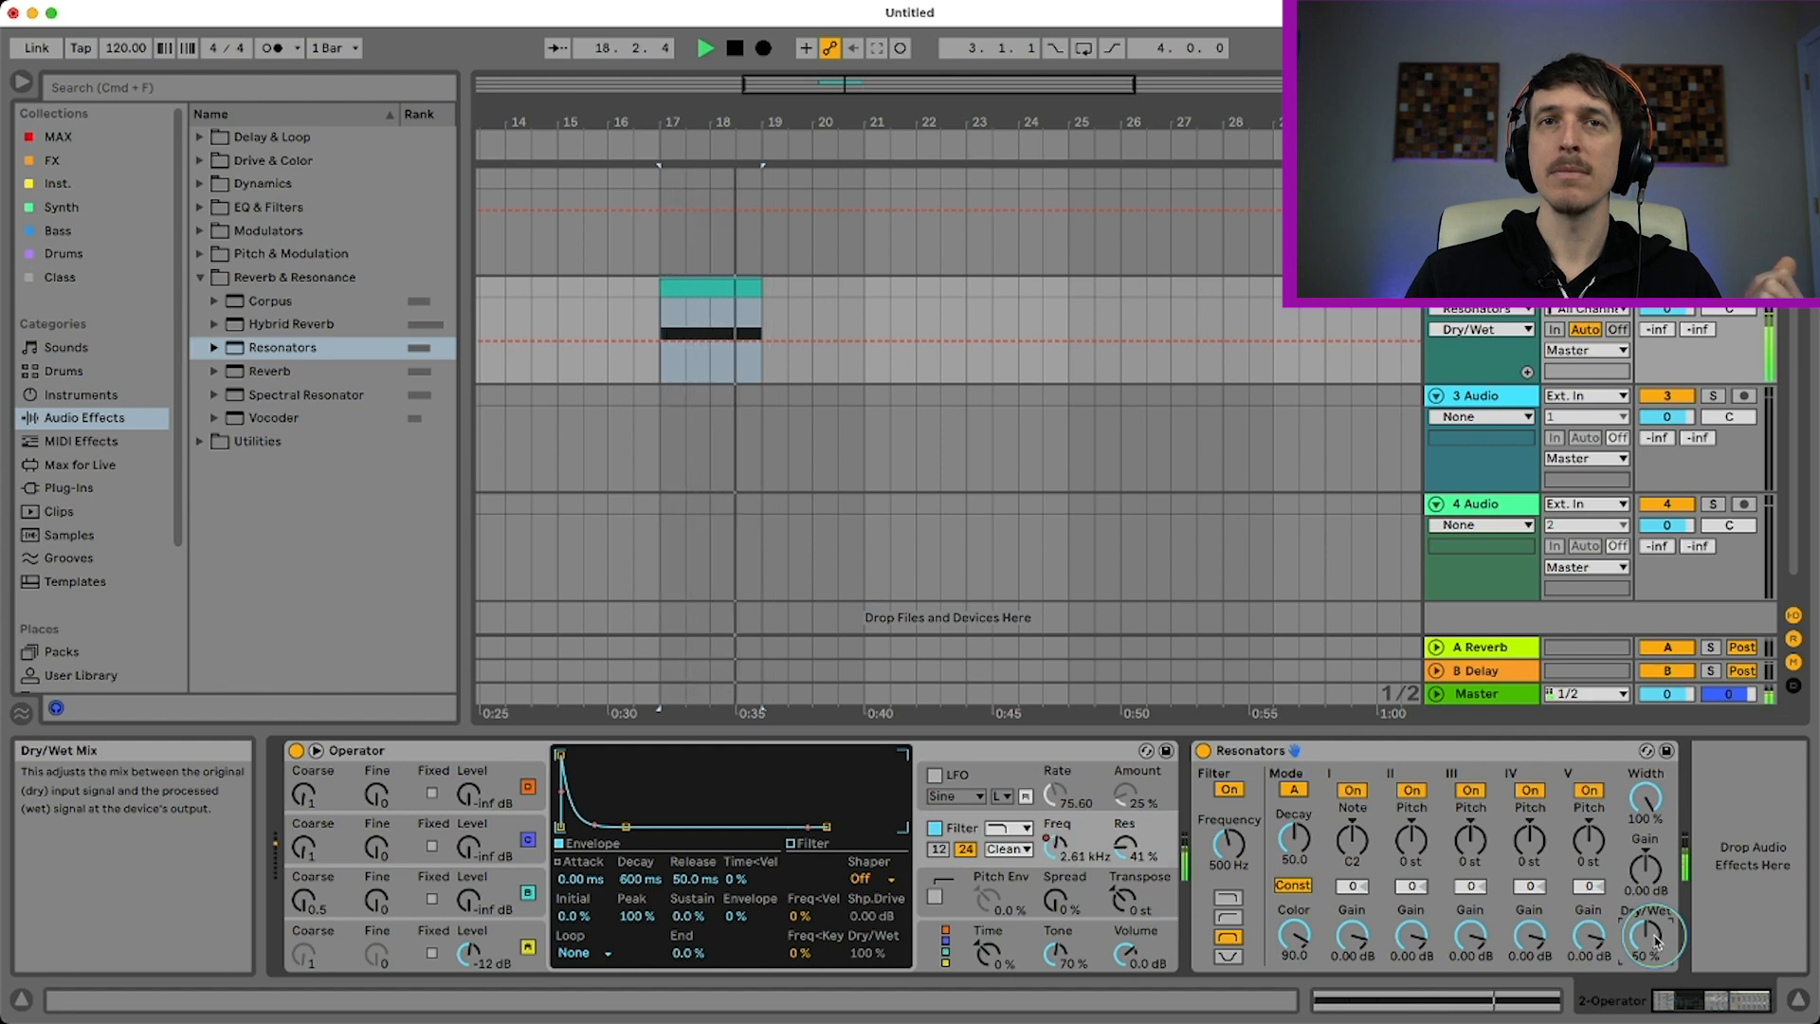
key(space)
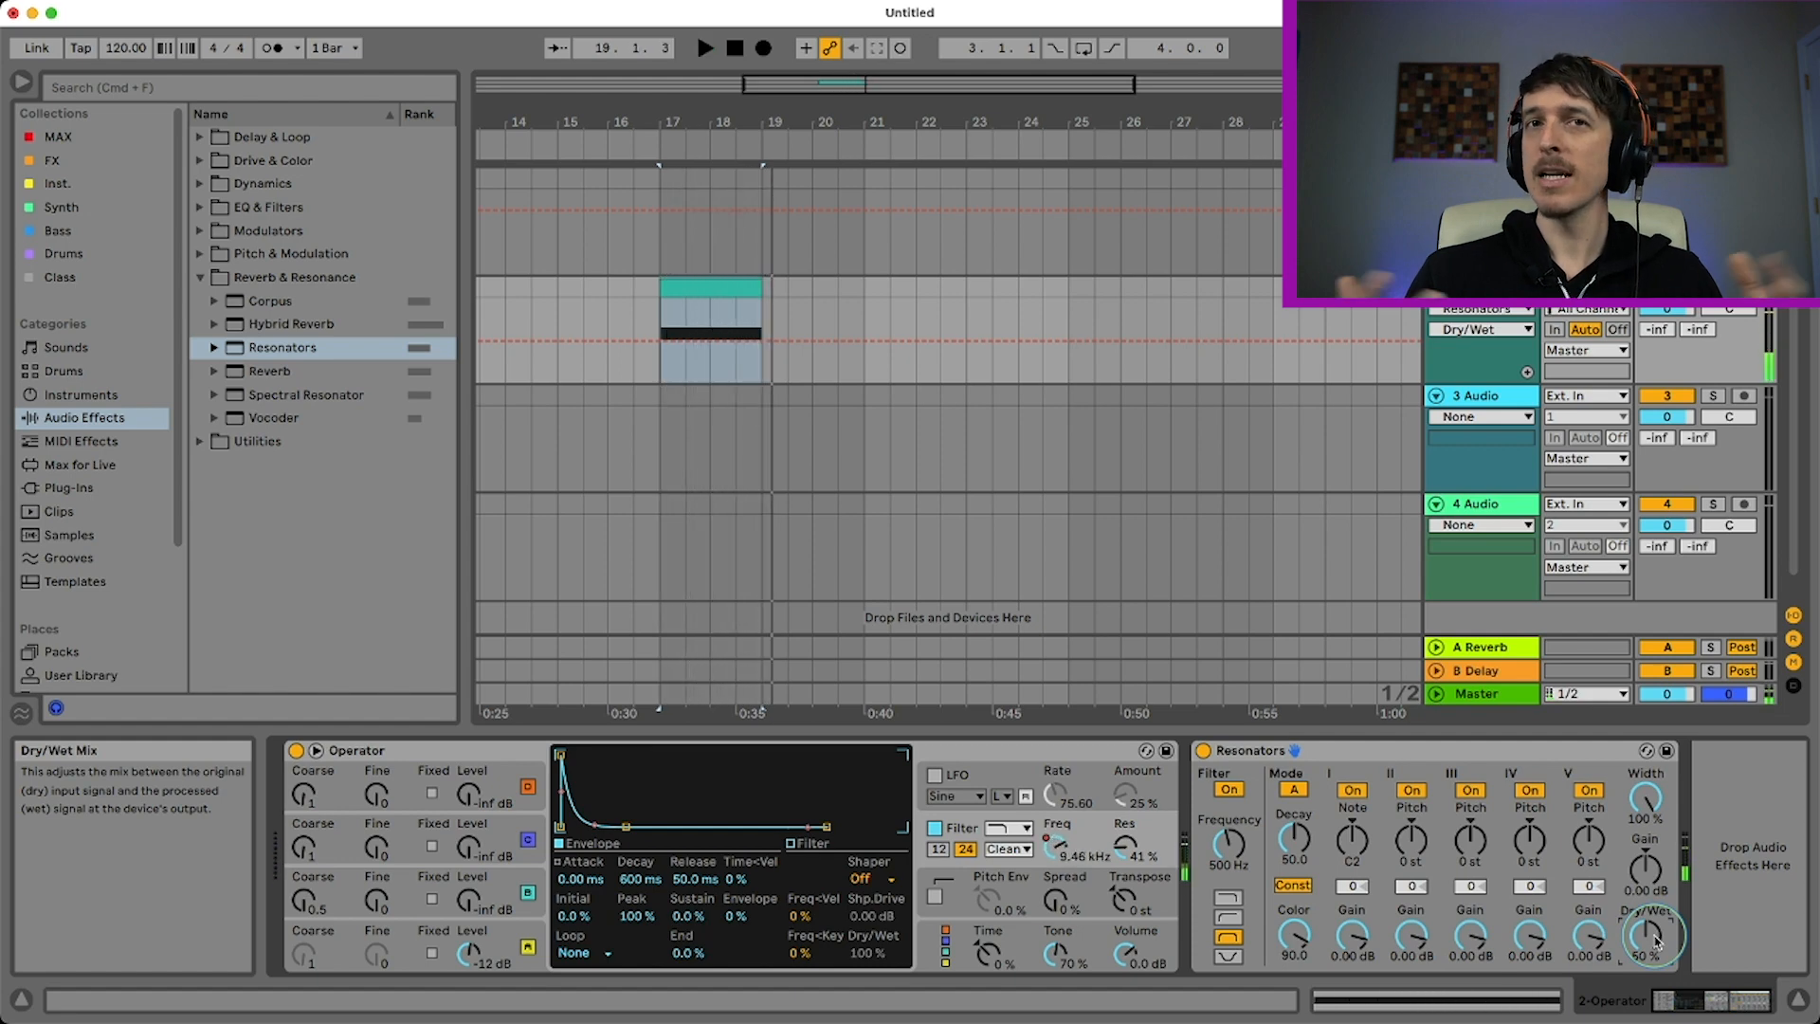
Set Resonators' dry/wet to 82% and its root note to F1, and play back the clip
drag(1647, 935, 1648, 919)
click(1354, 843)
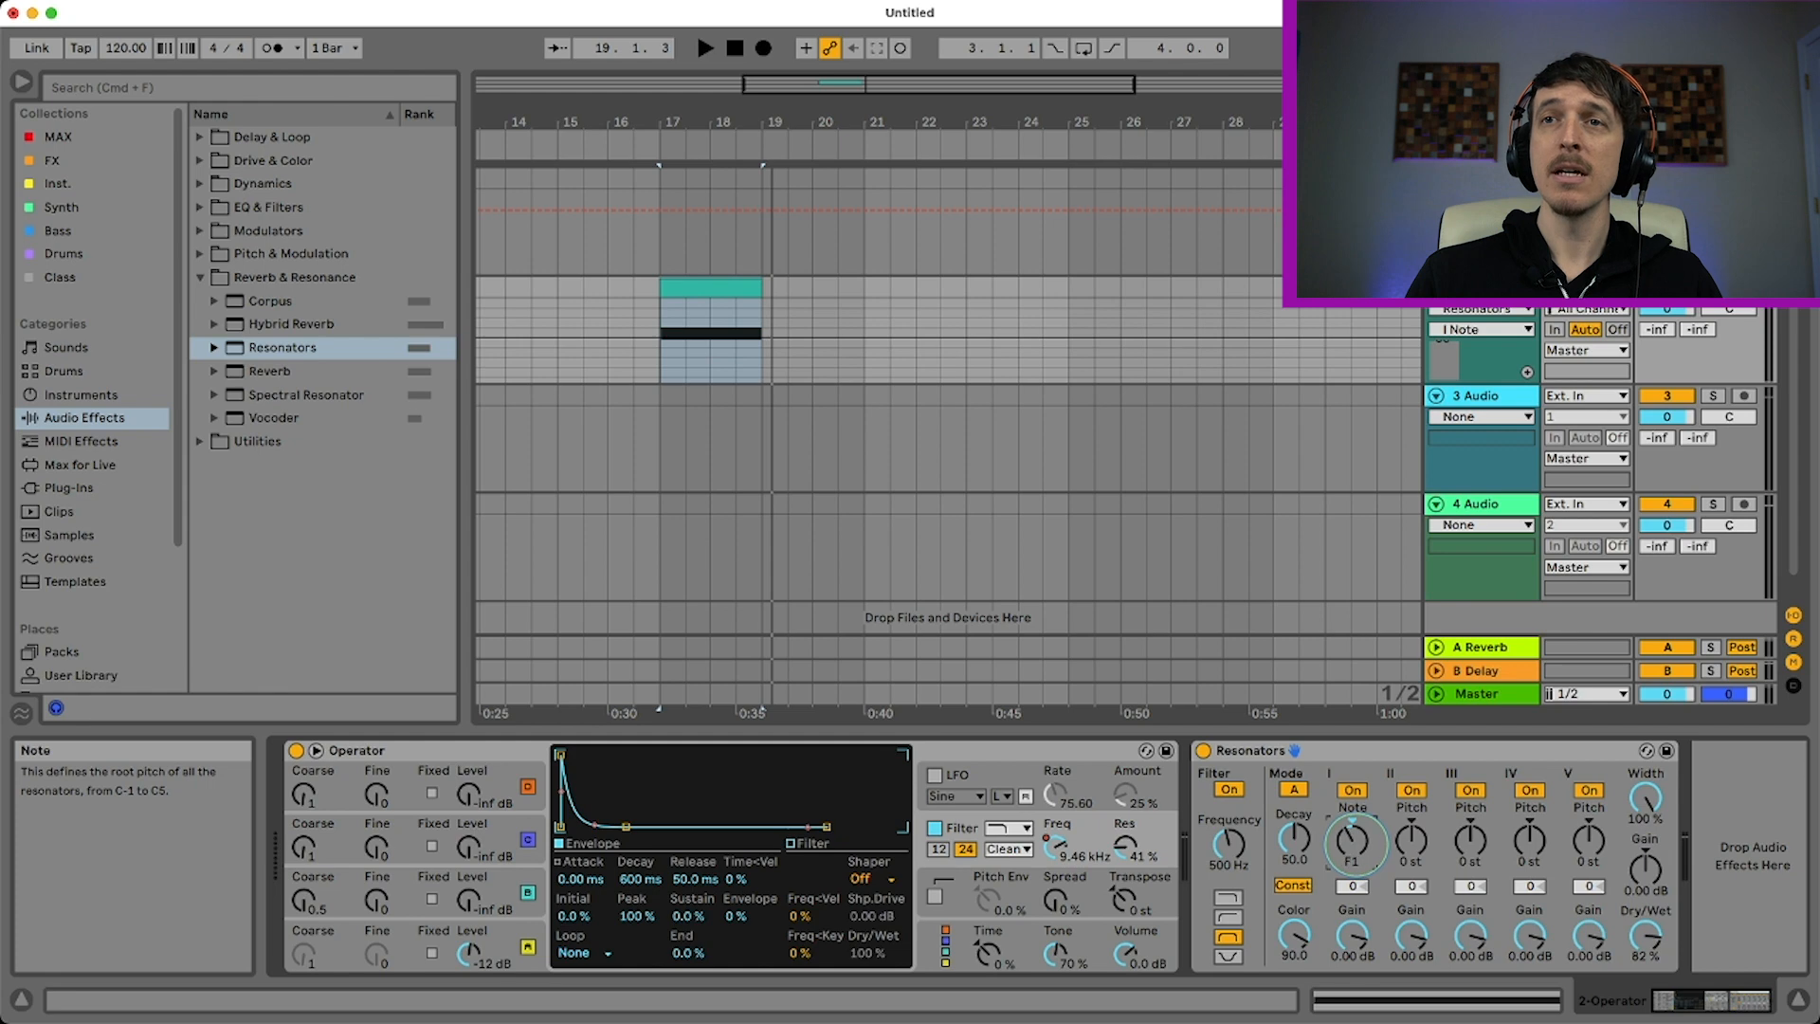
key(space)
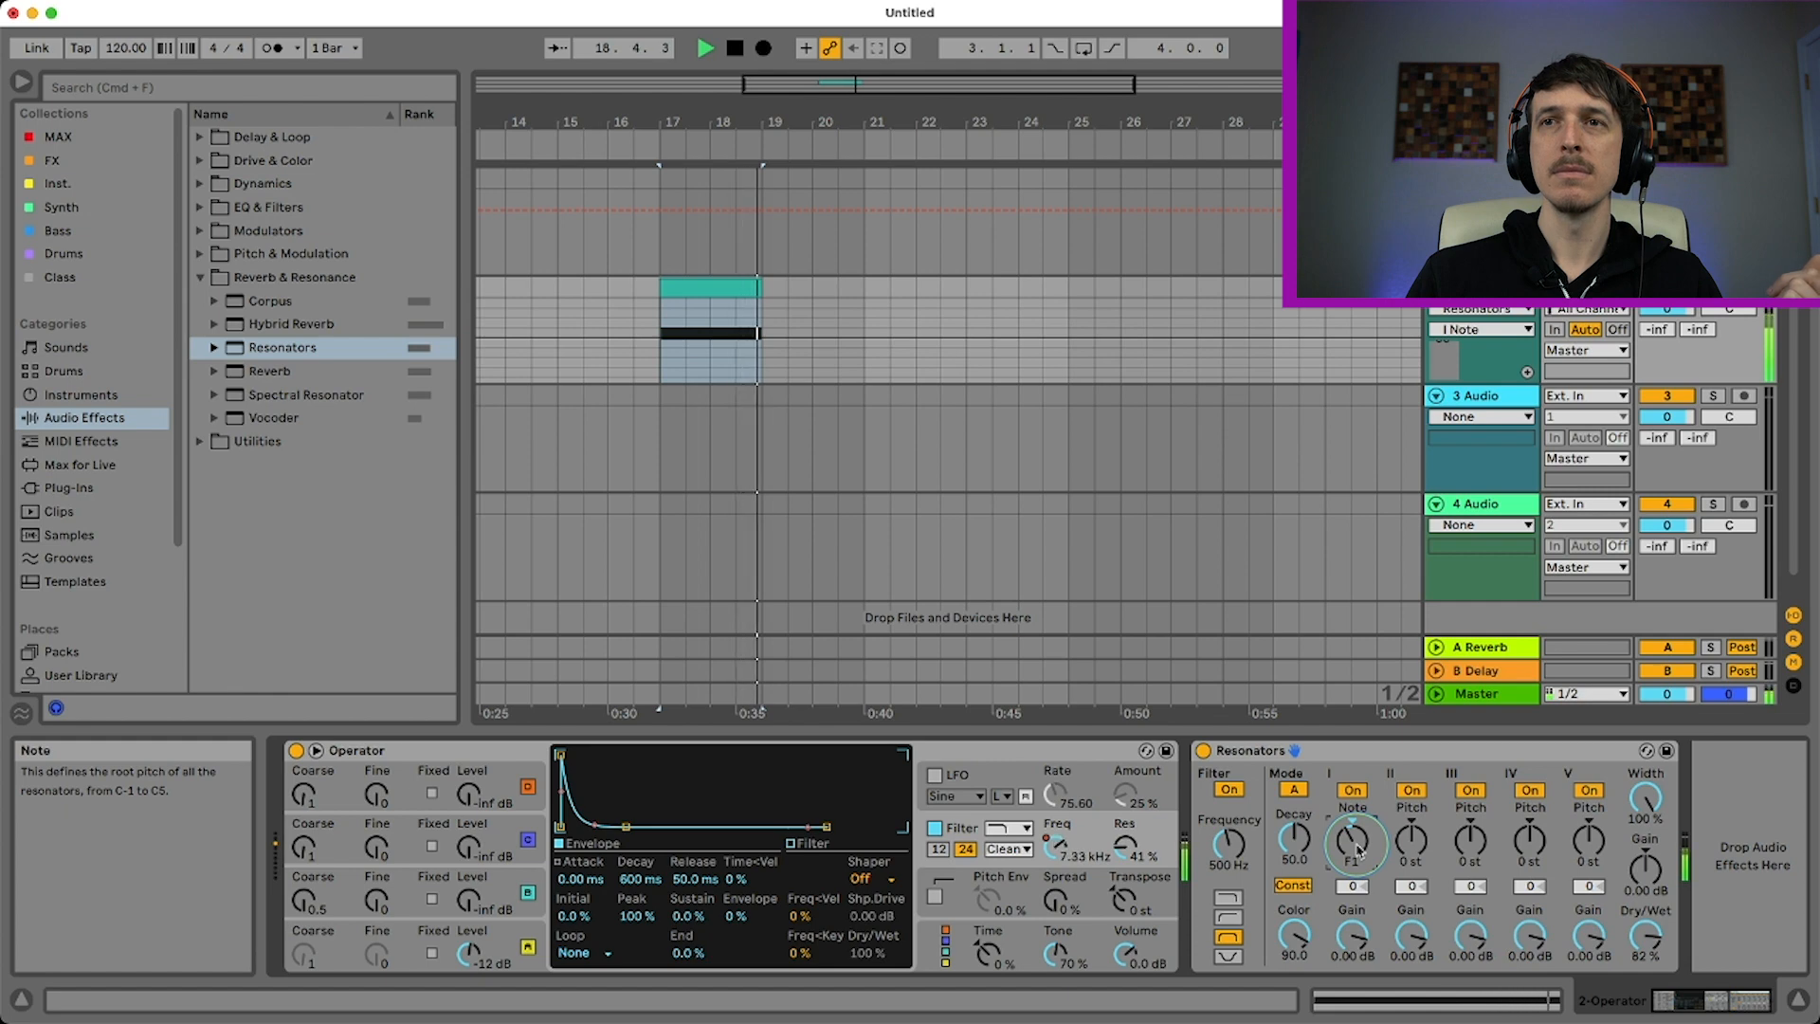
key(space)
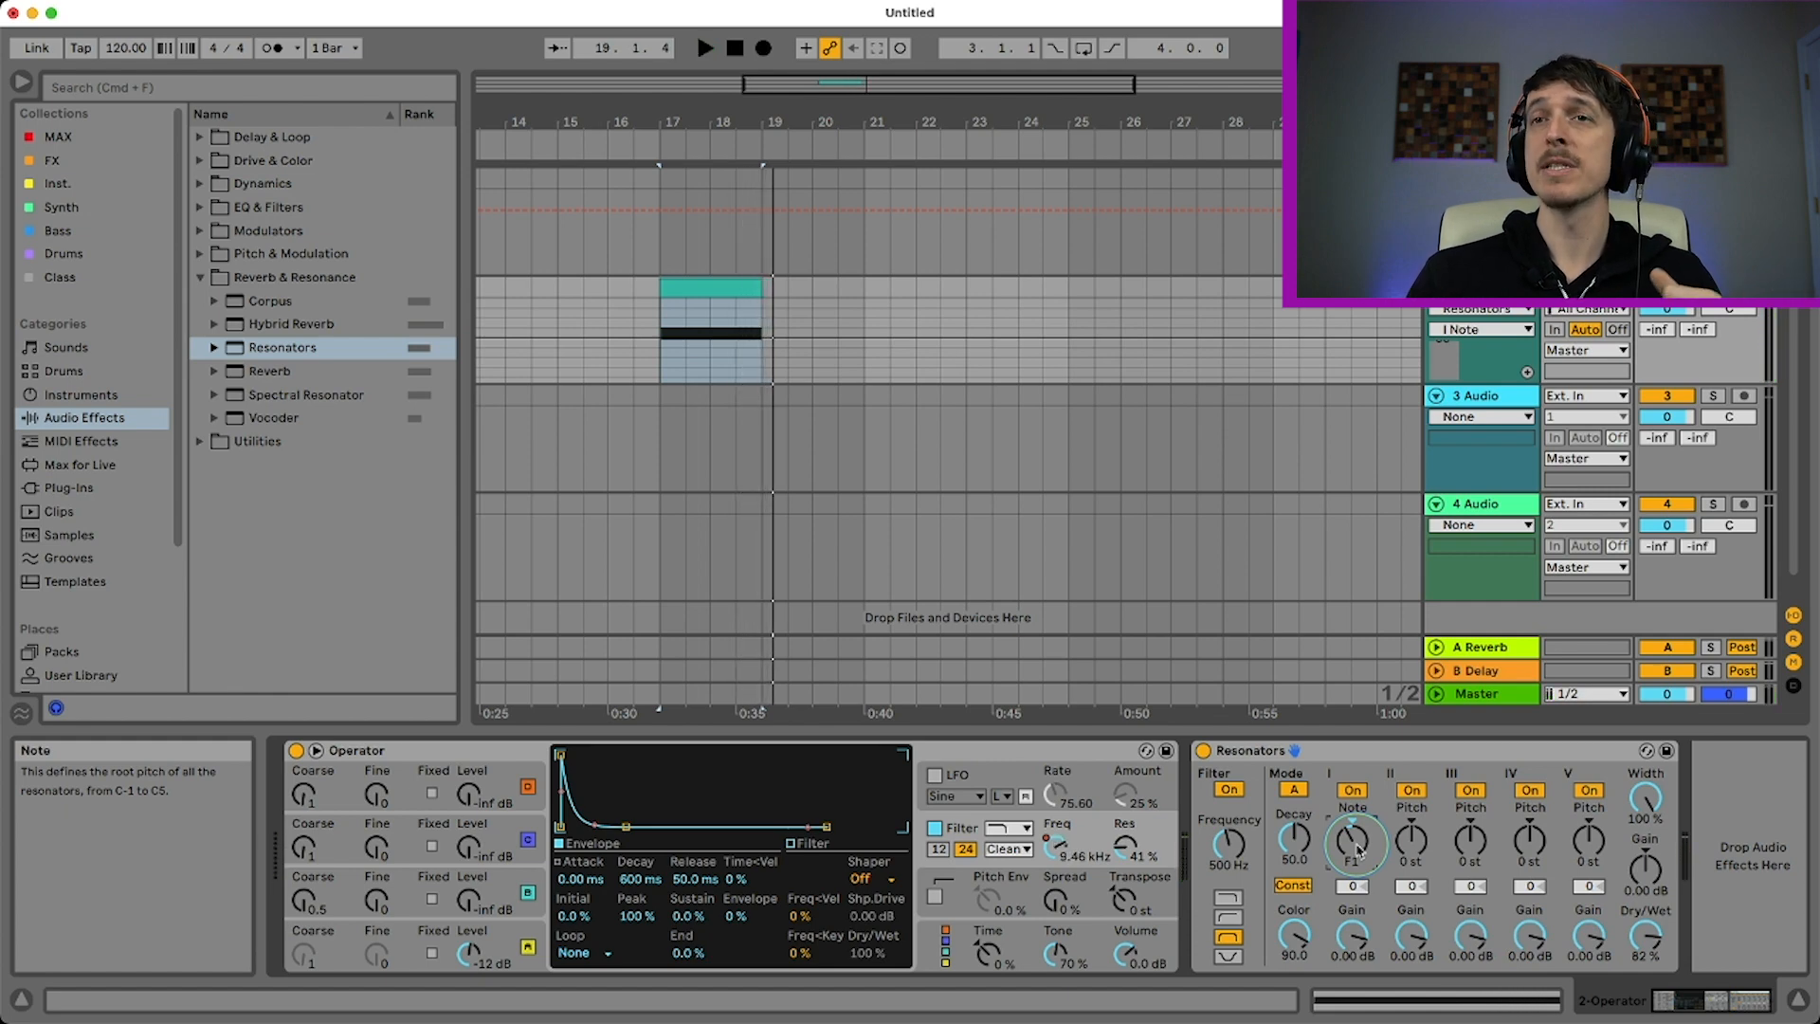
Set Resonator II's pitch to +7 st and play the clip to hear the added fifth
click(1418, 846)
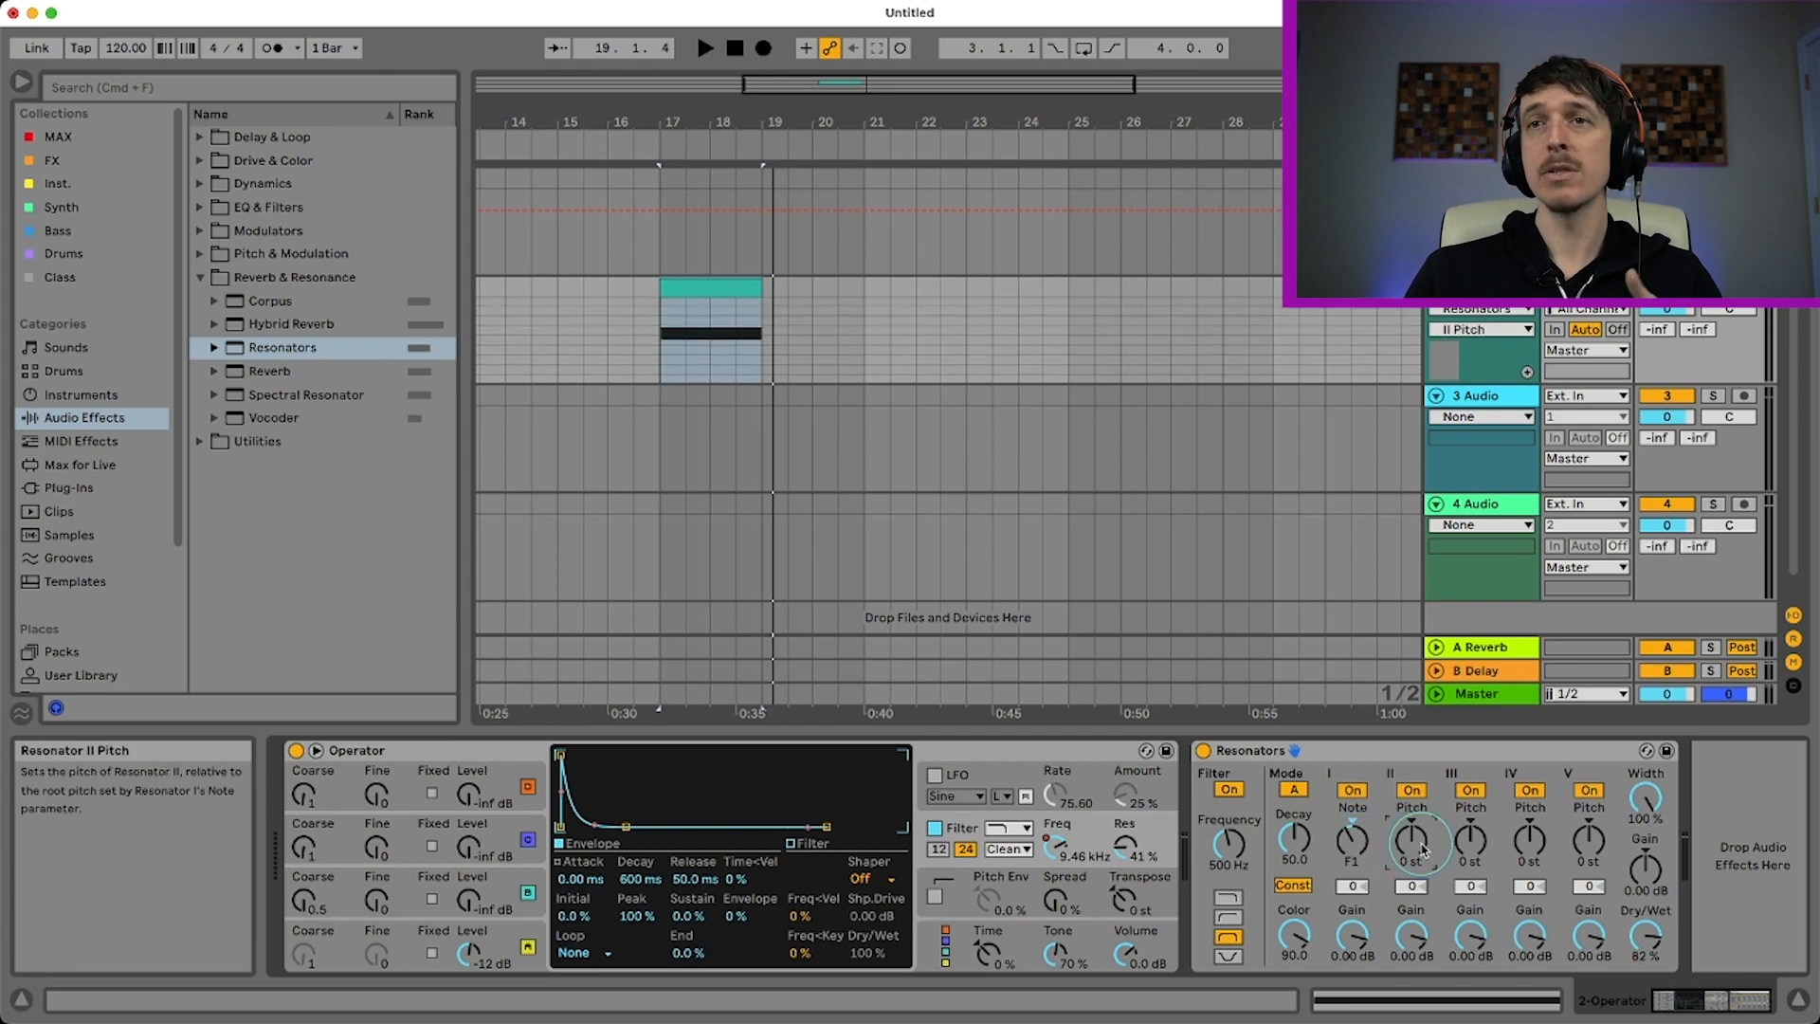
click(1352, 839)
click(1408, 845)
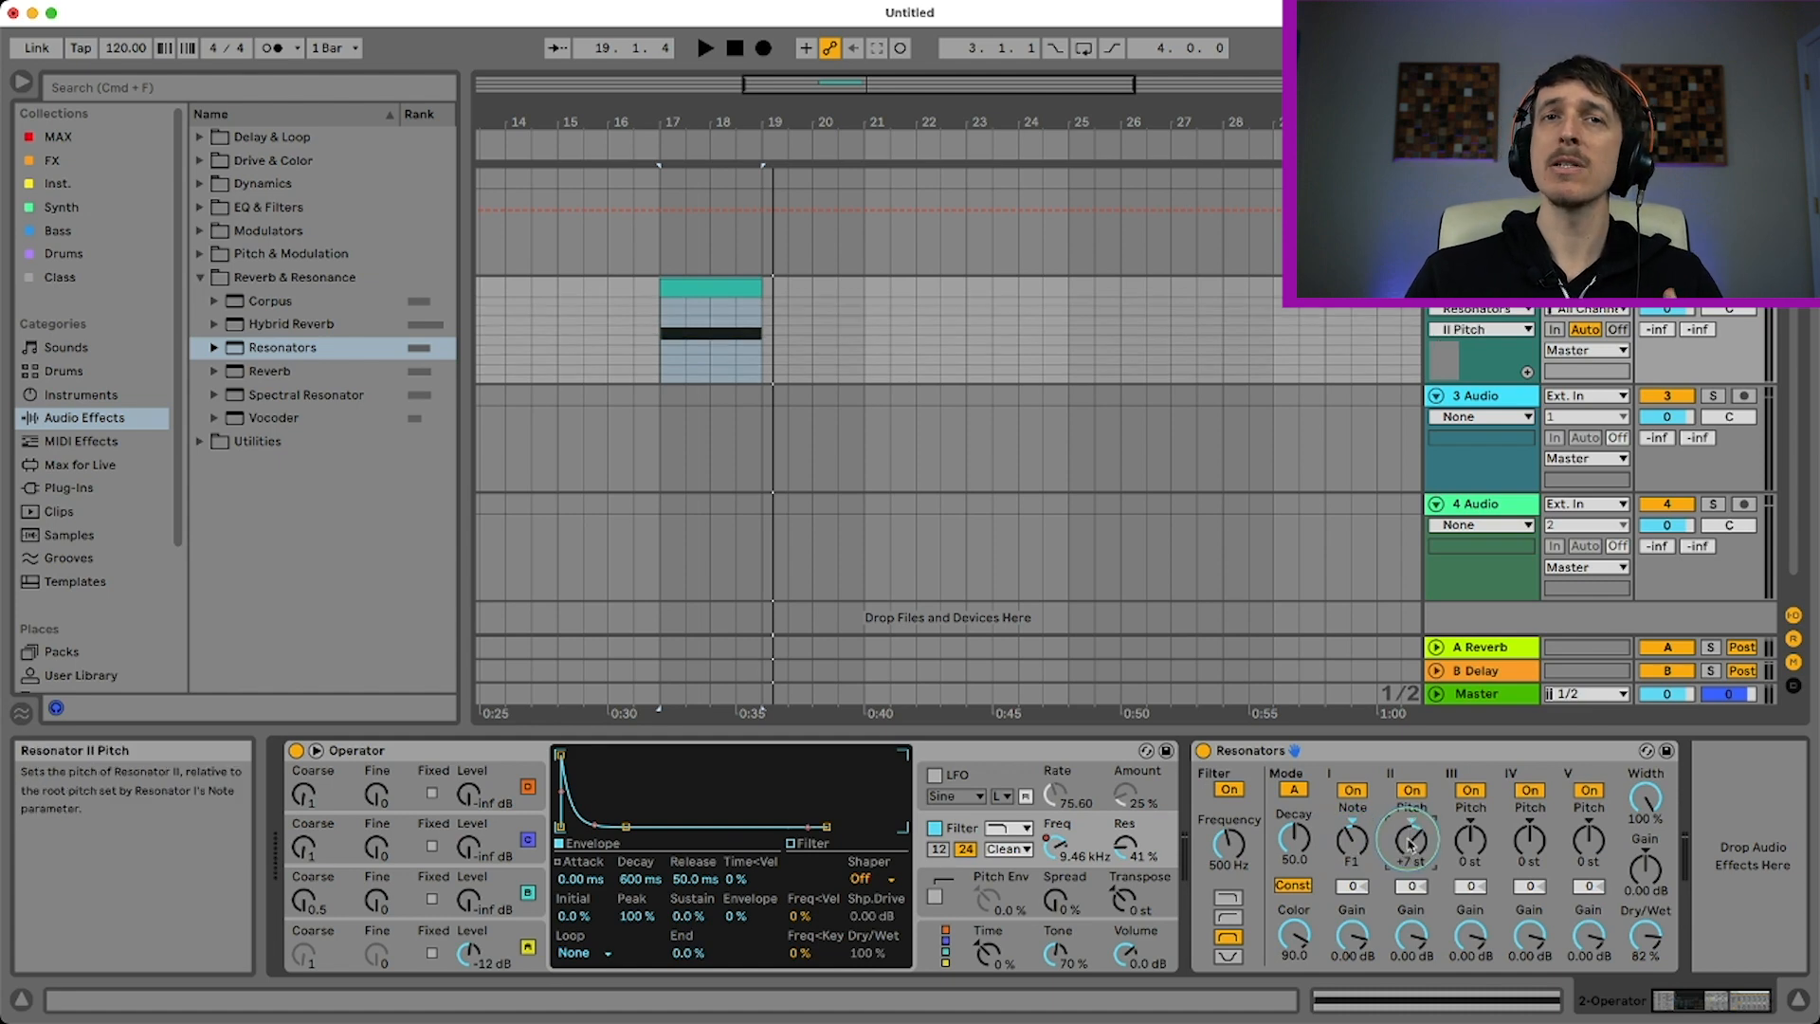
key(space)
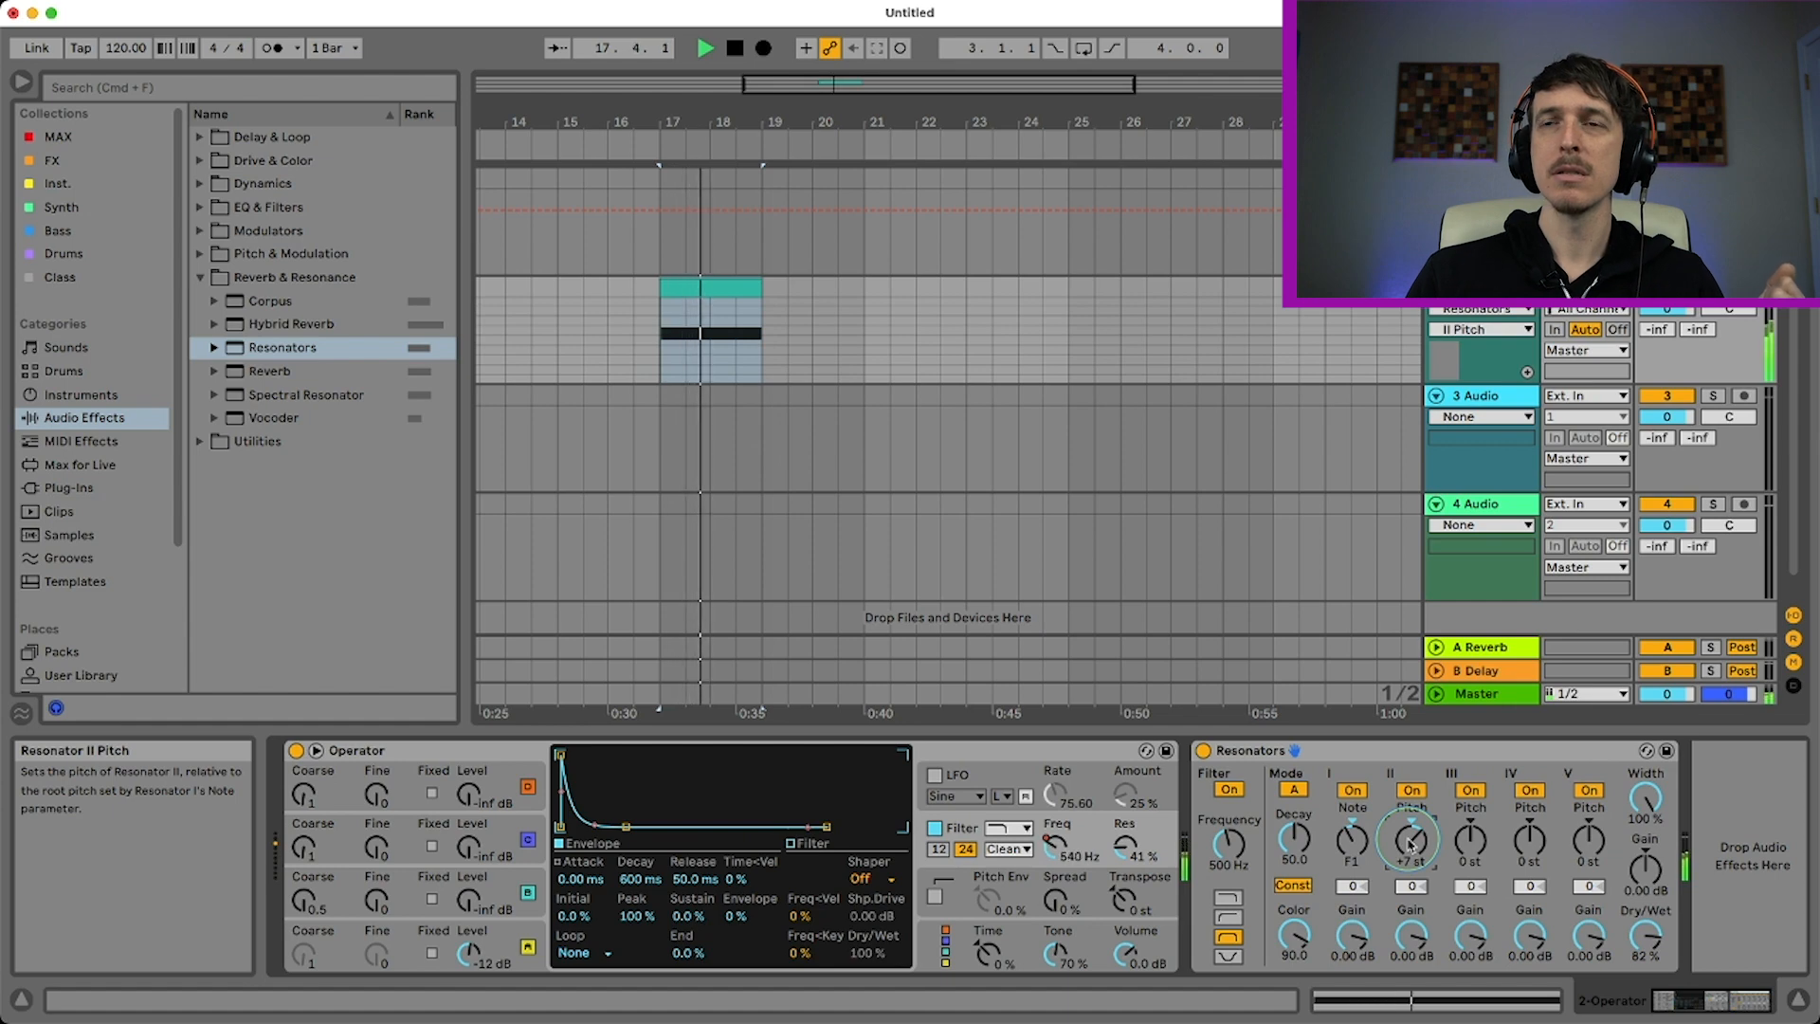
click(1460, 845)
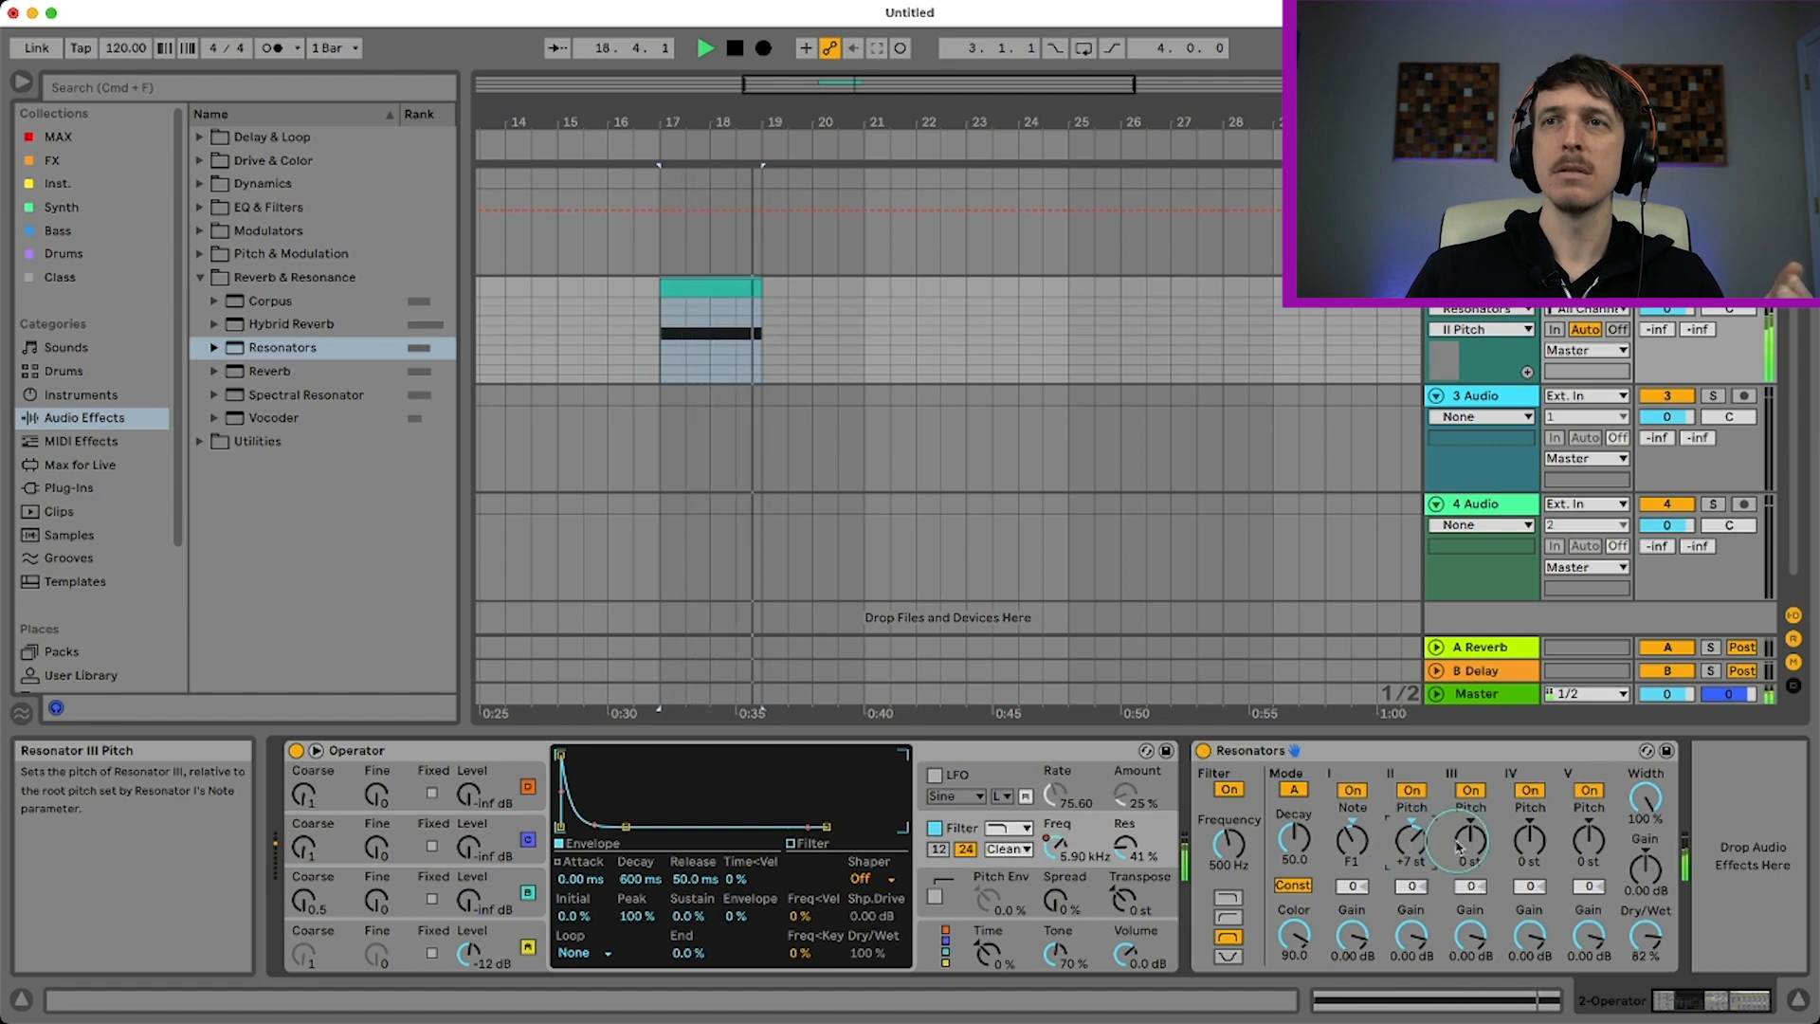
key(space)
Set Resonator III's pitch to +3 st and play back the resulting minor chord
drag(1459, 844, 1459, 834)
key(space)
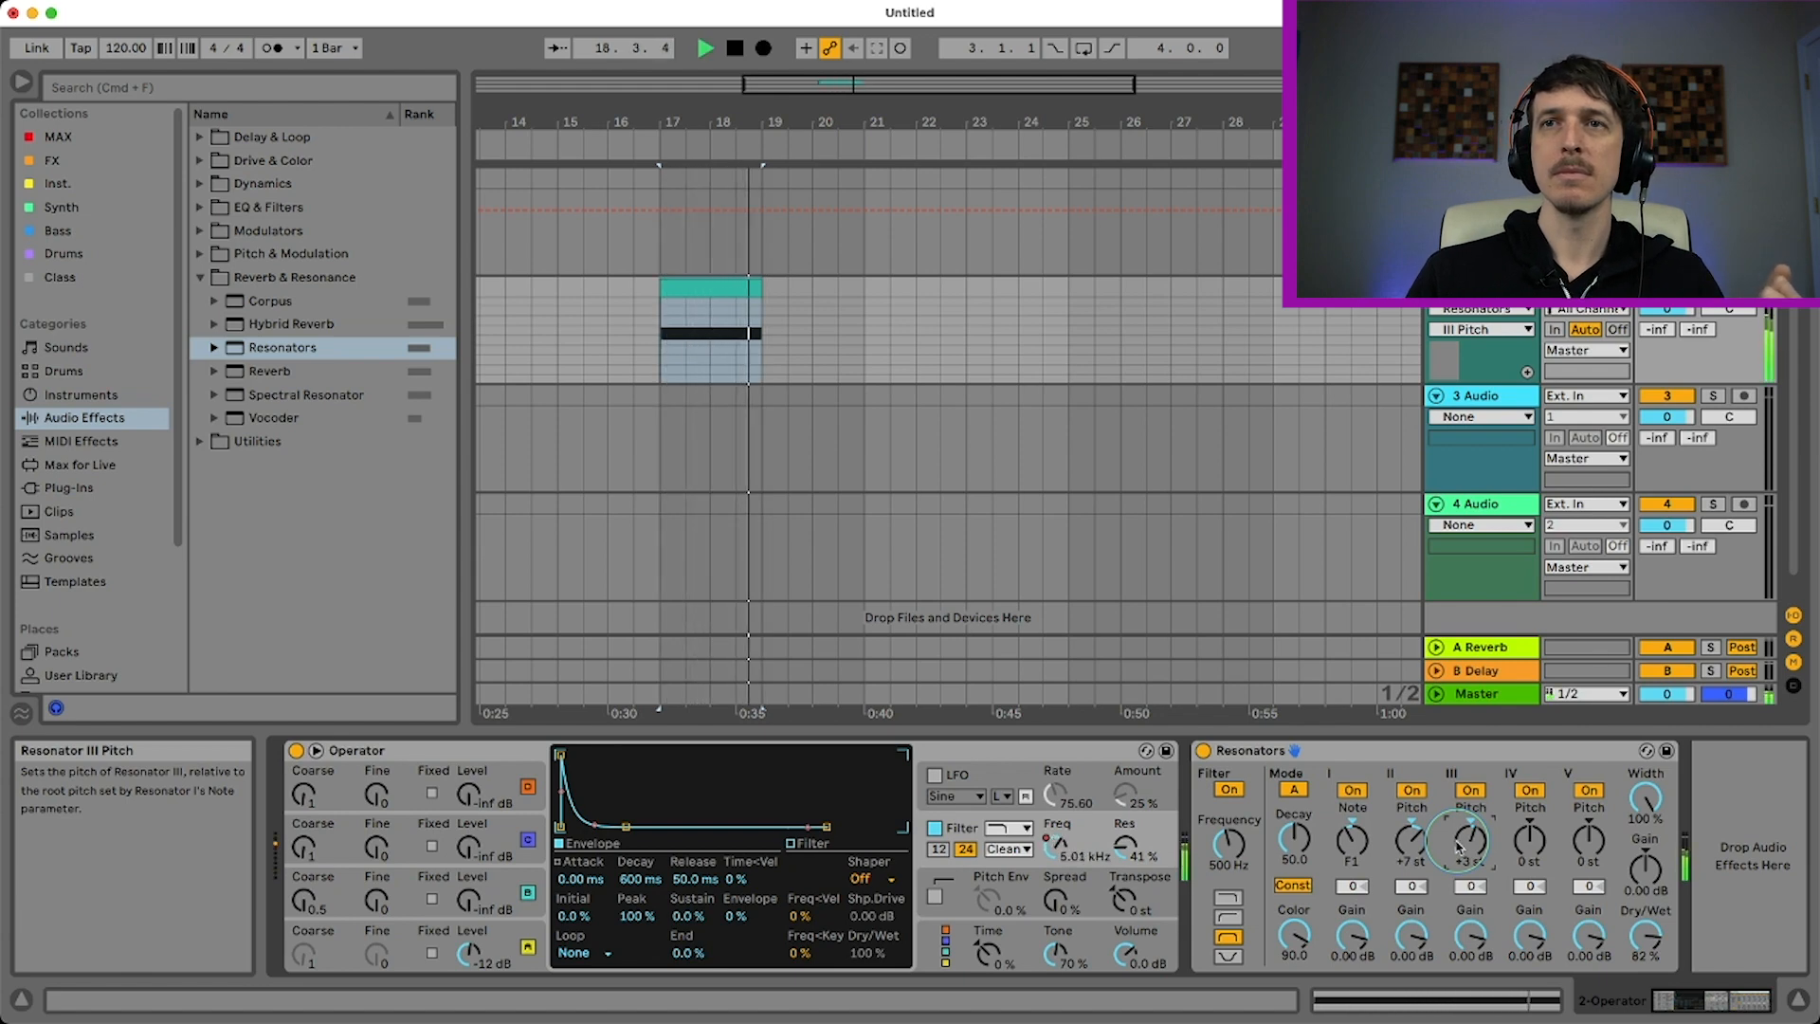
key(space)
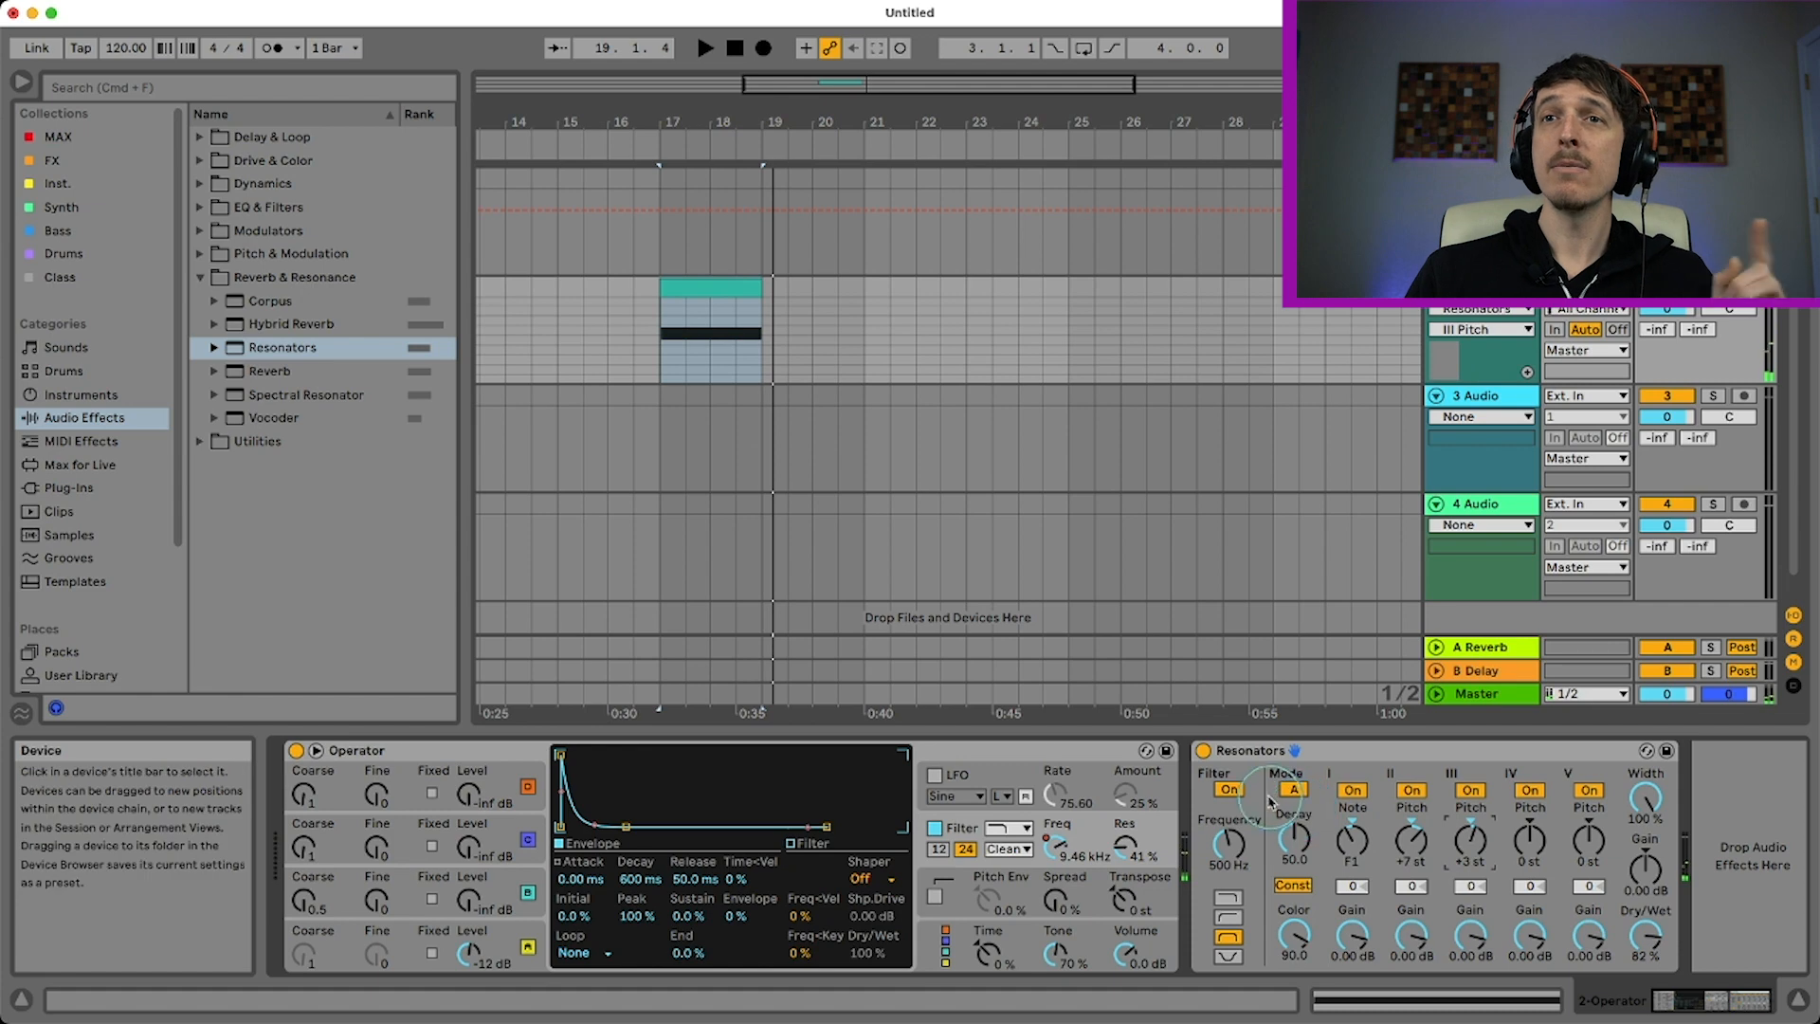
Switch Resonators to mode B and play the clip to hear the change
click(1294, 789)
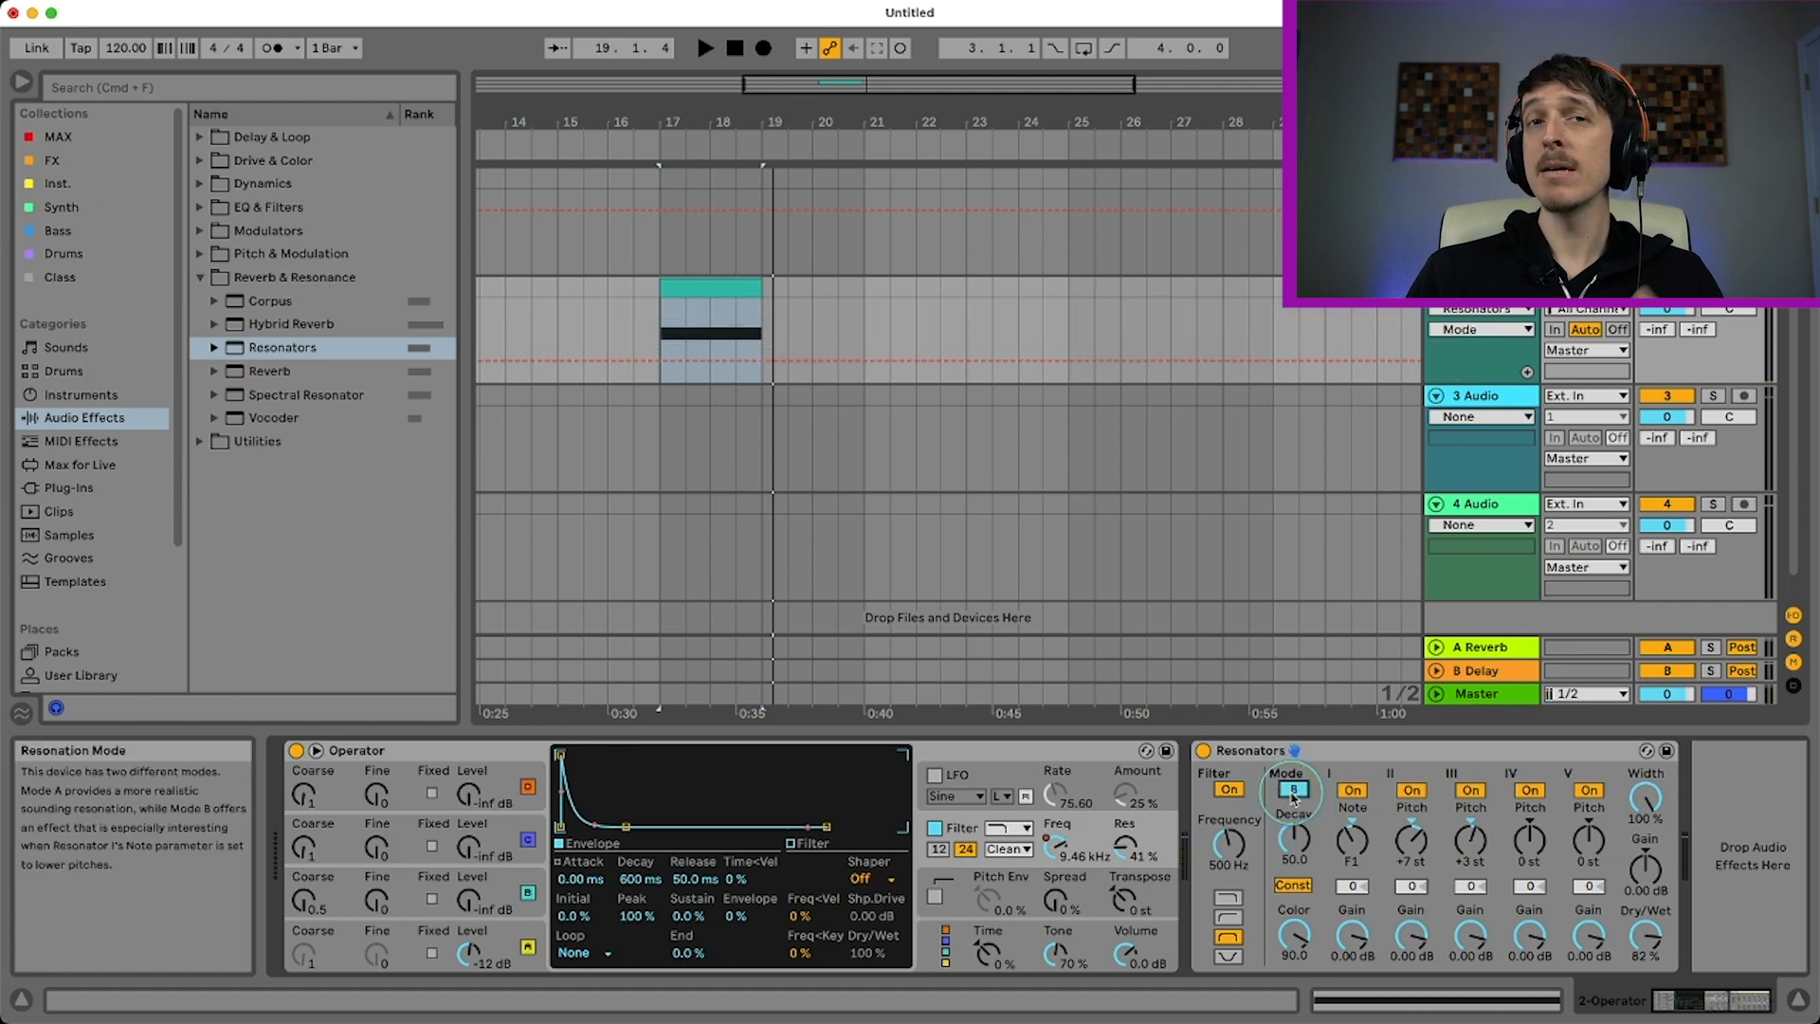
key(space)
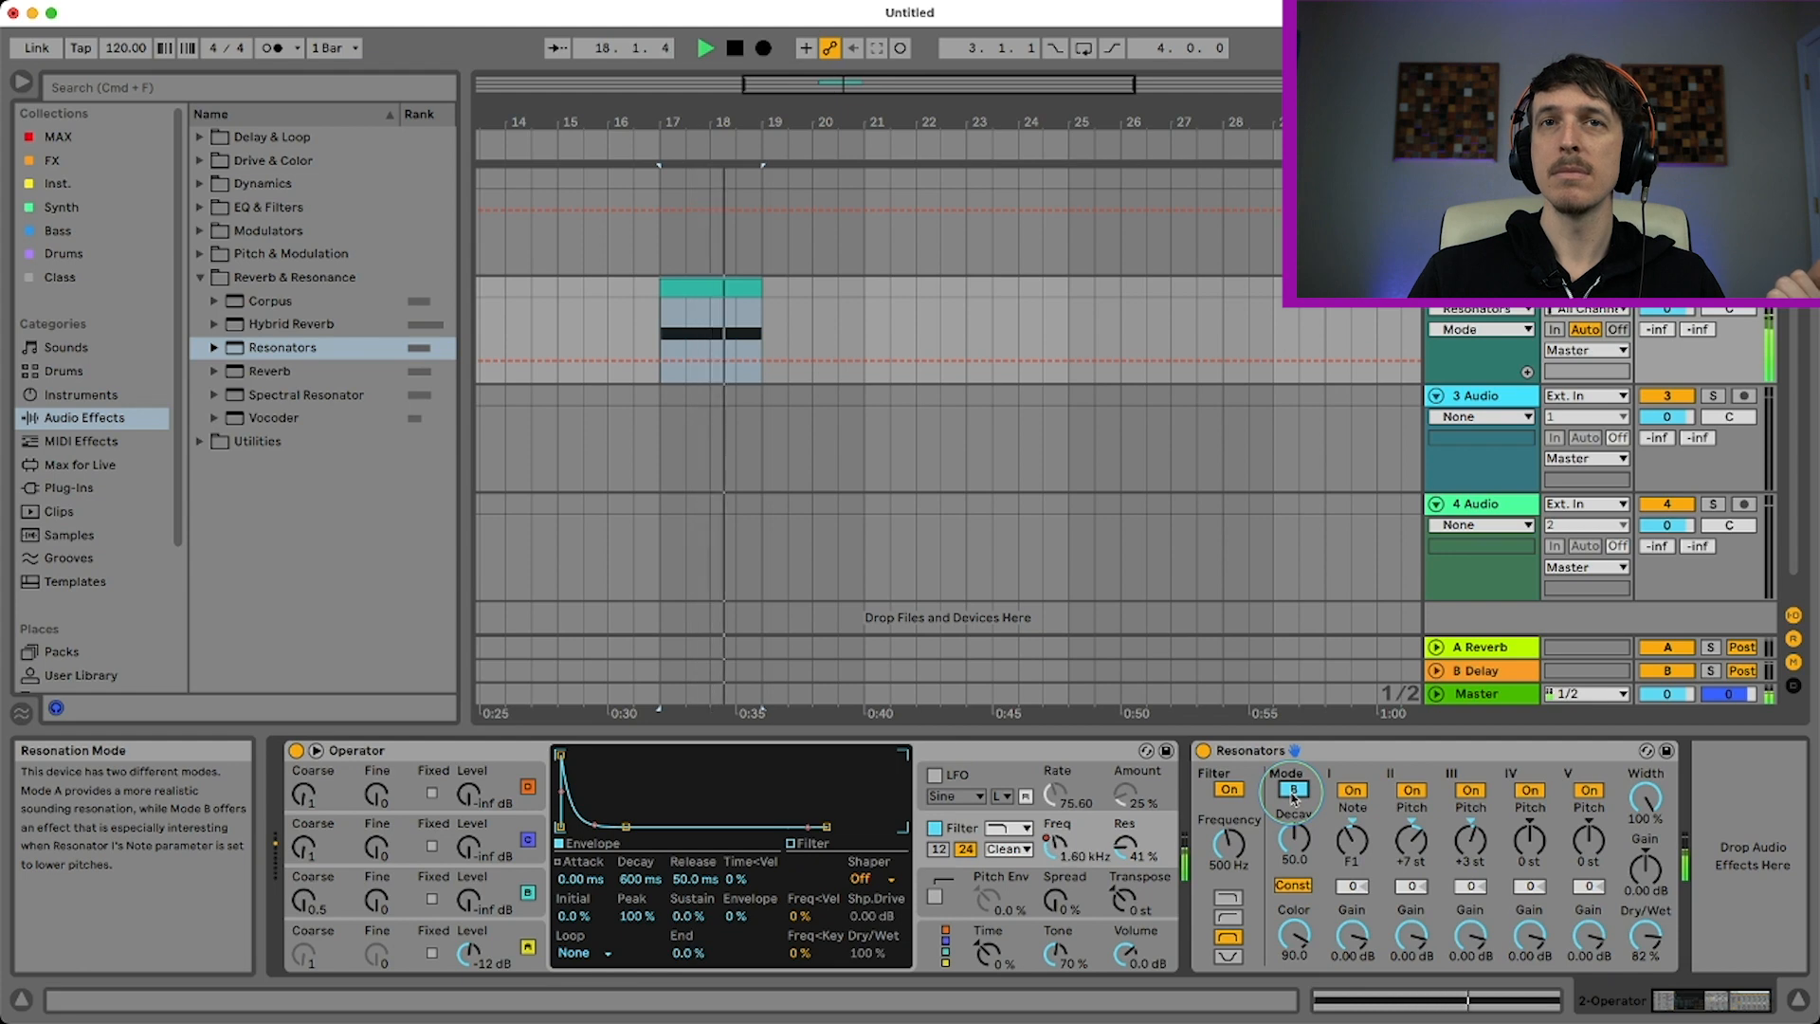
key(space)
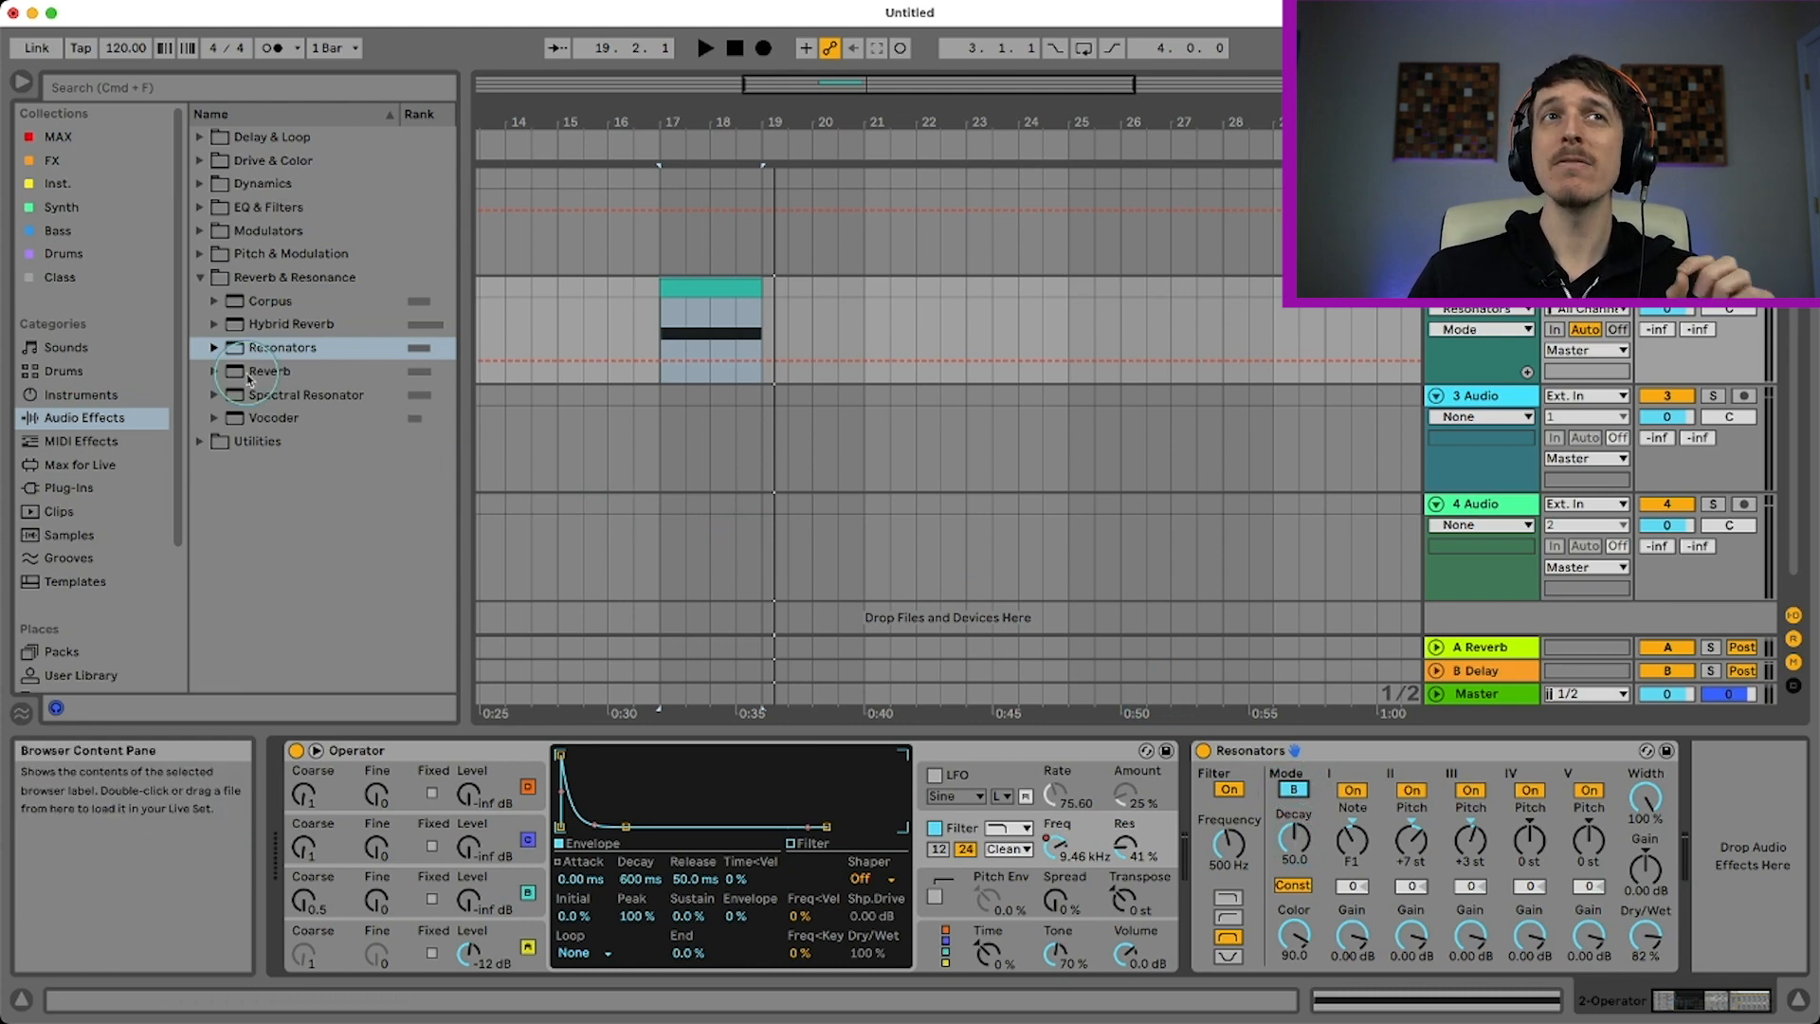
Load the Moscow preset over the existing Resonators device and play back the clip
click(214, 348)
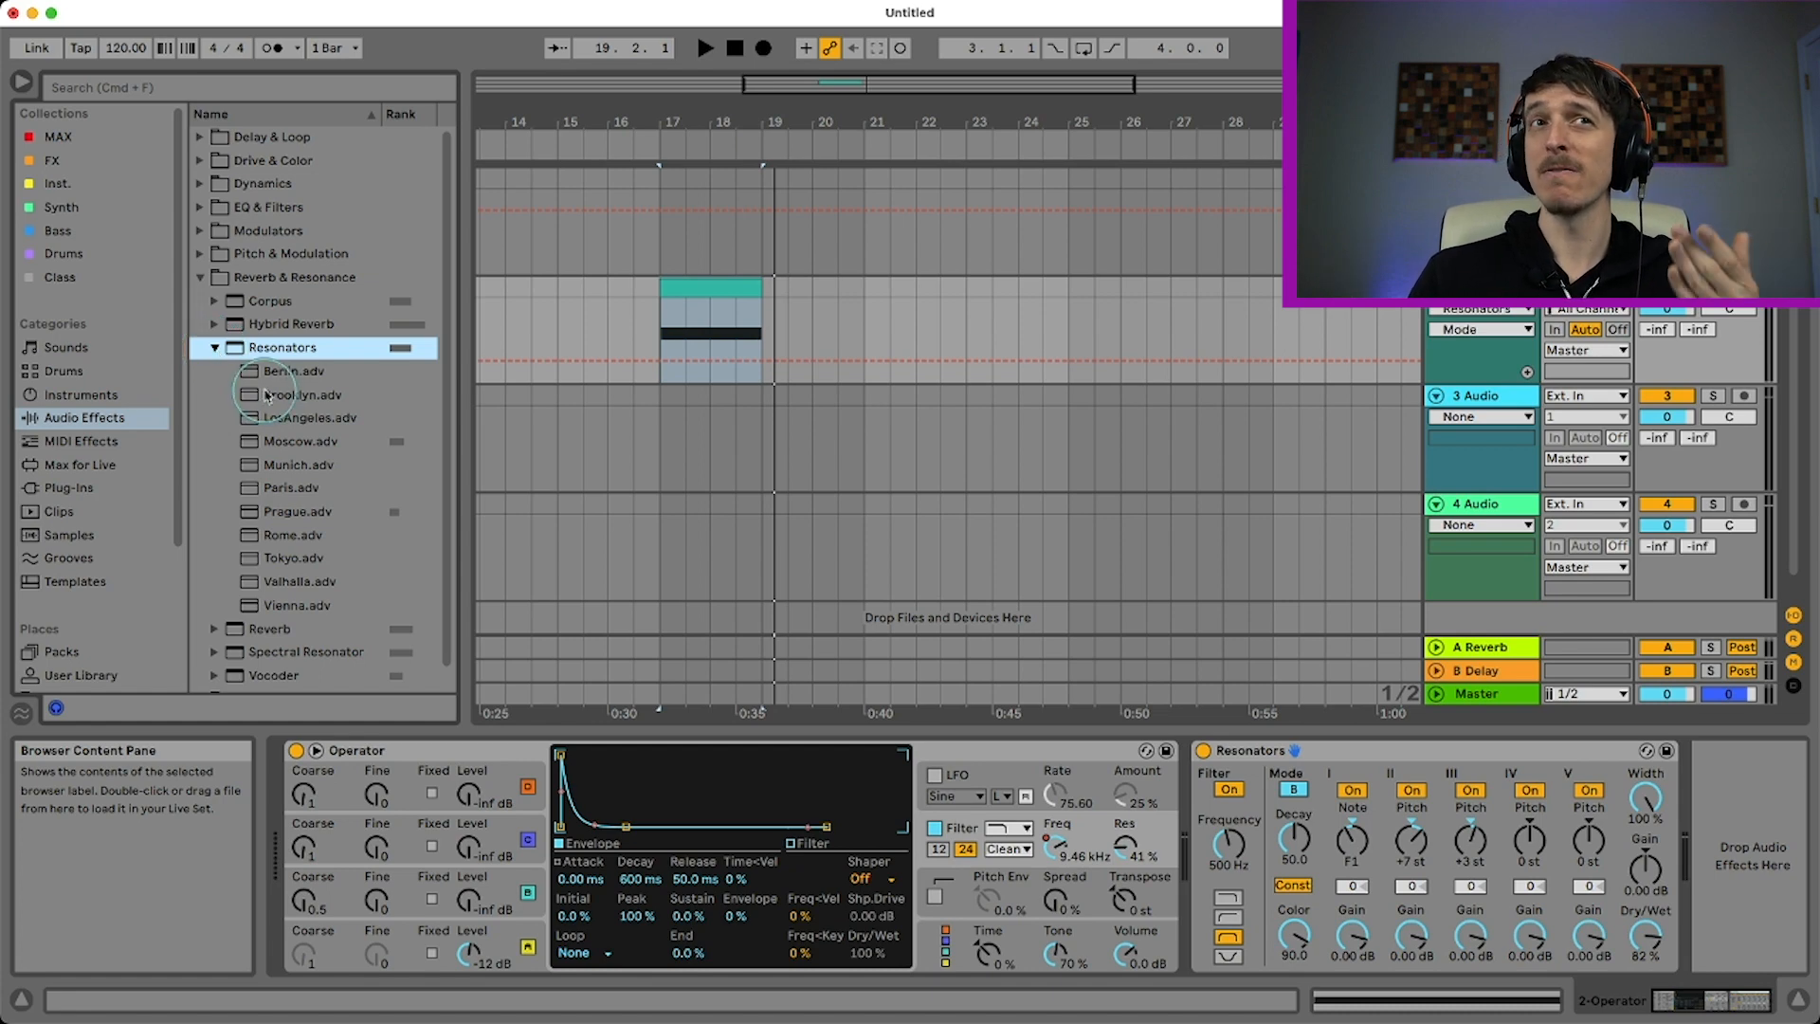
drag(279, 451, 1311, 765)
key(space)
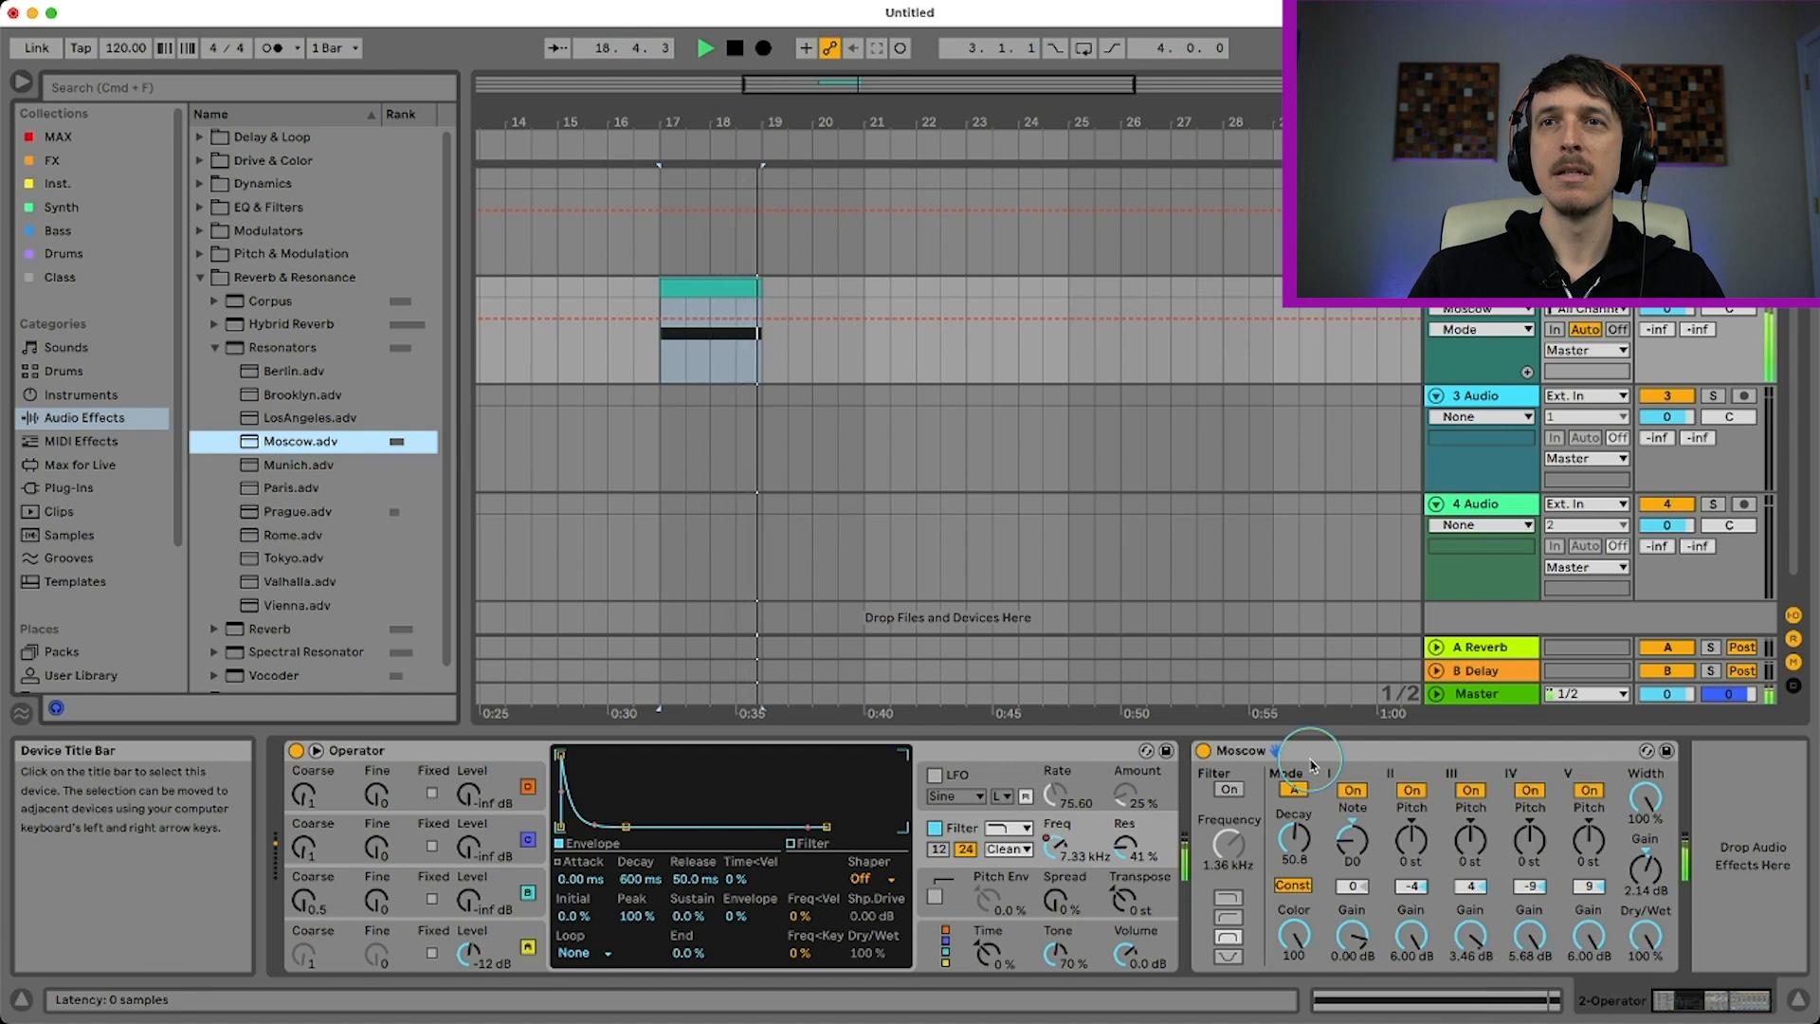
key(space)
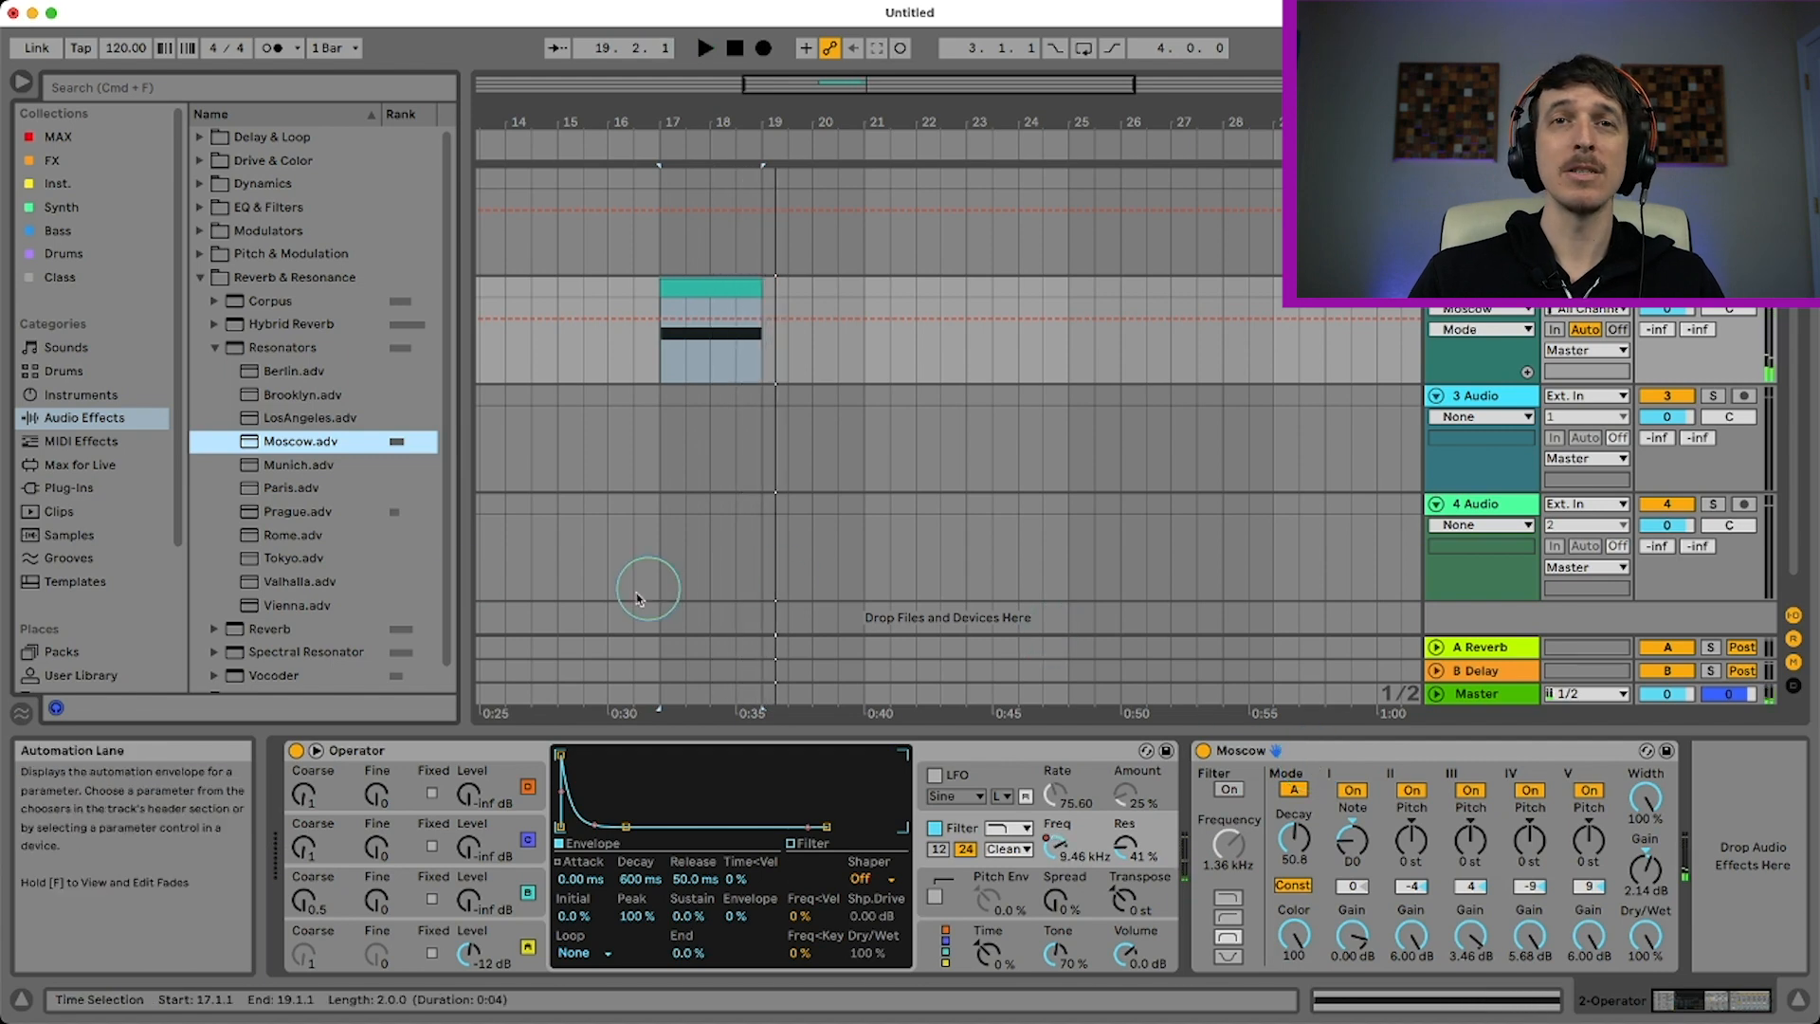
Replace the Moscow preset with the Prague Resonators preset, play back the clip, and select its root note control
click(296, 511)
drag(1261, 822, 1329, 778)
key(space)
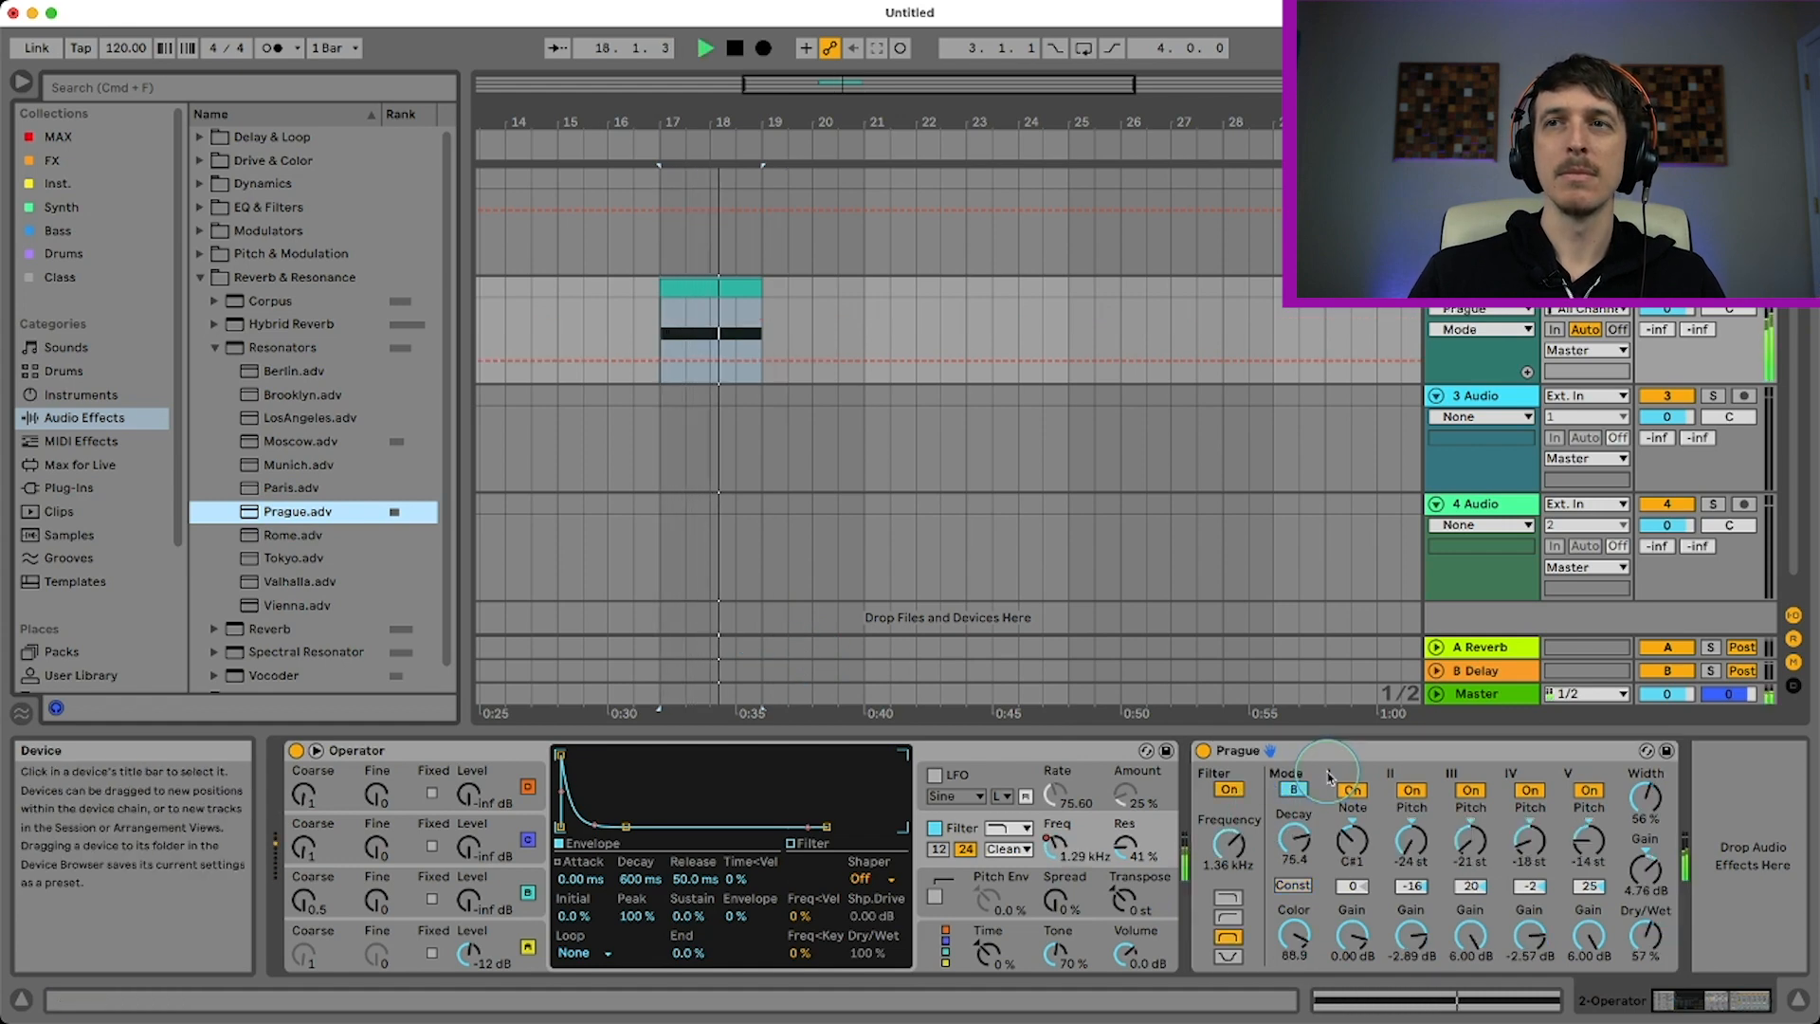
key(space)
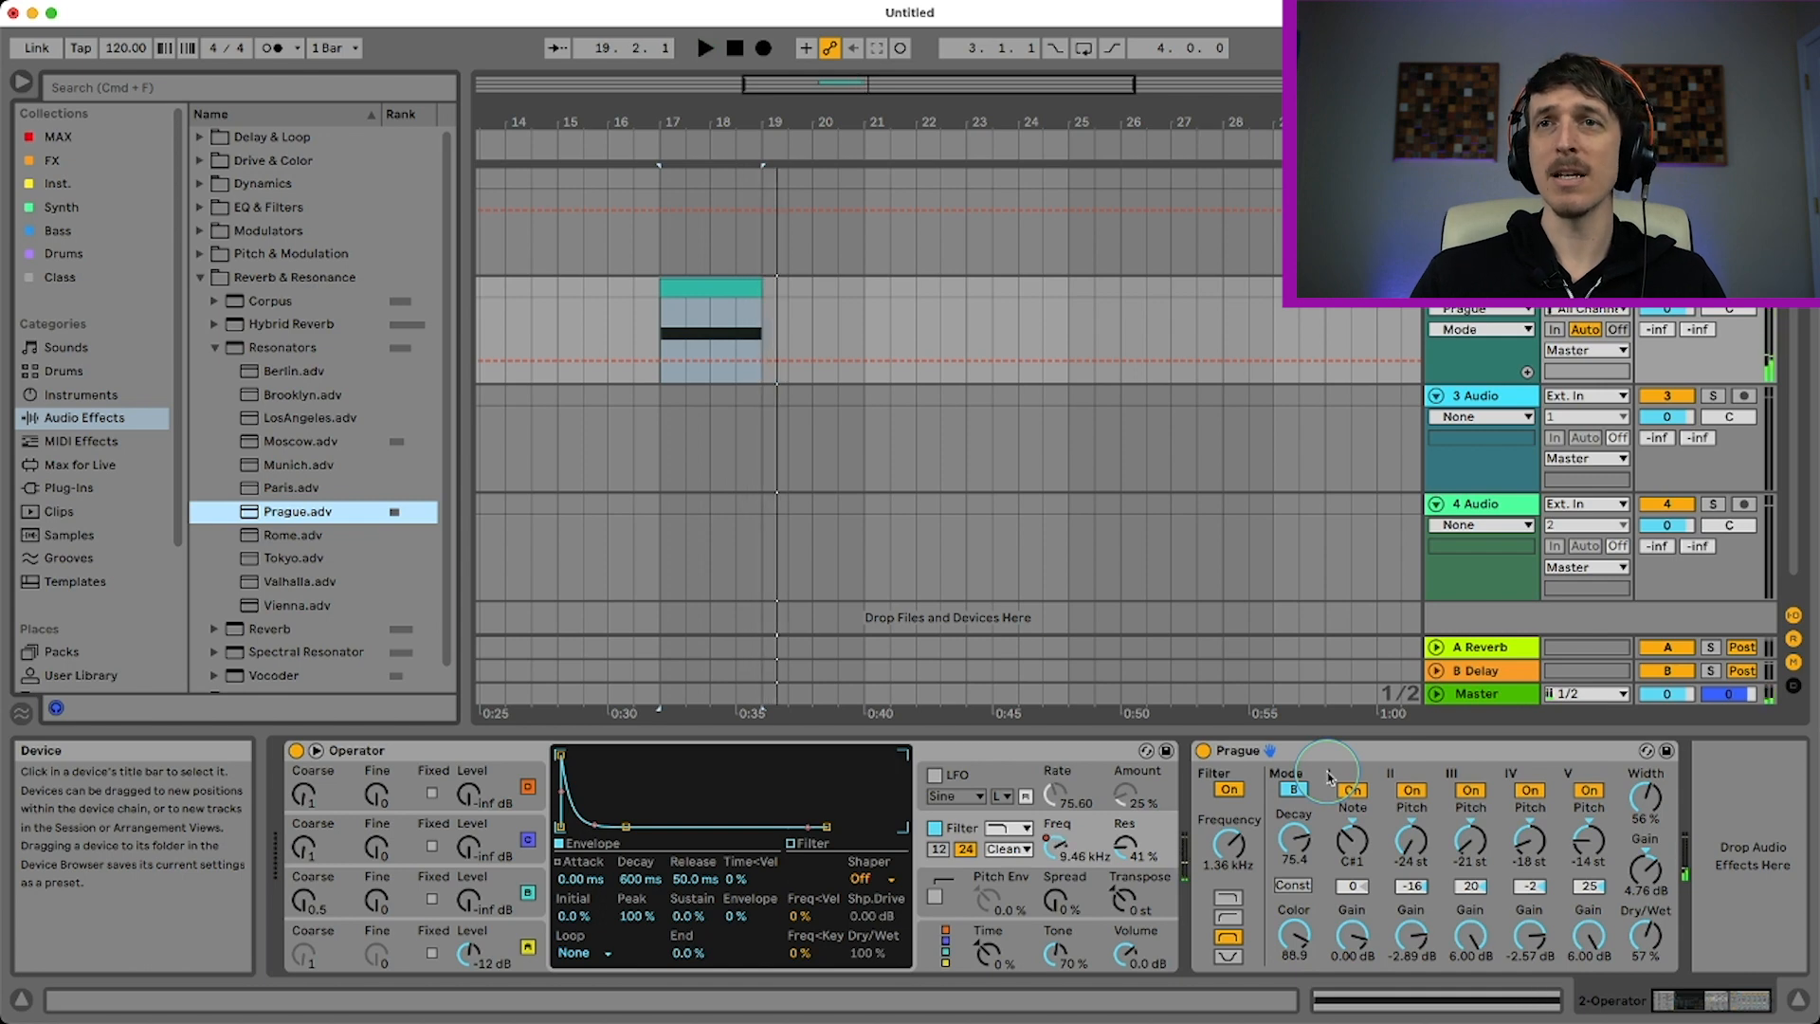
click(1352, 842)
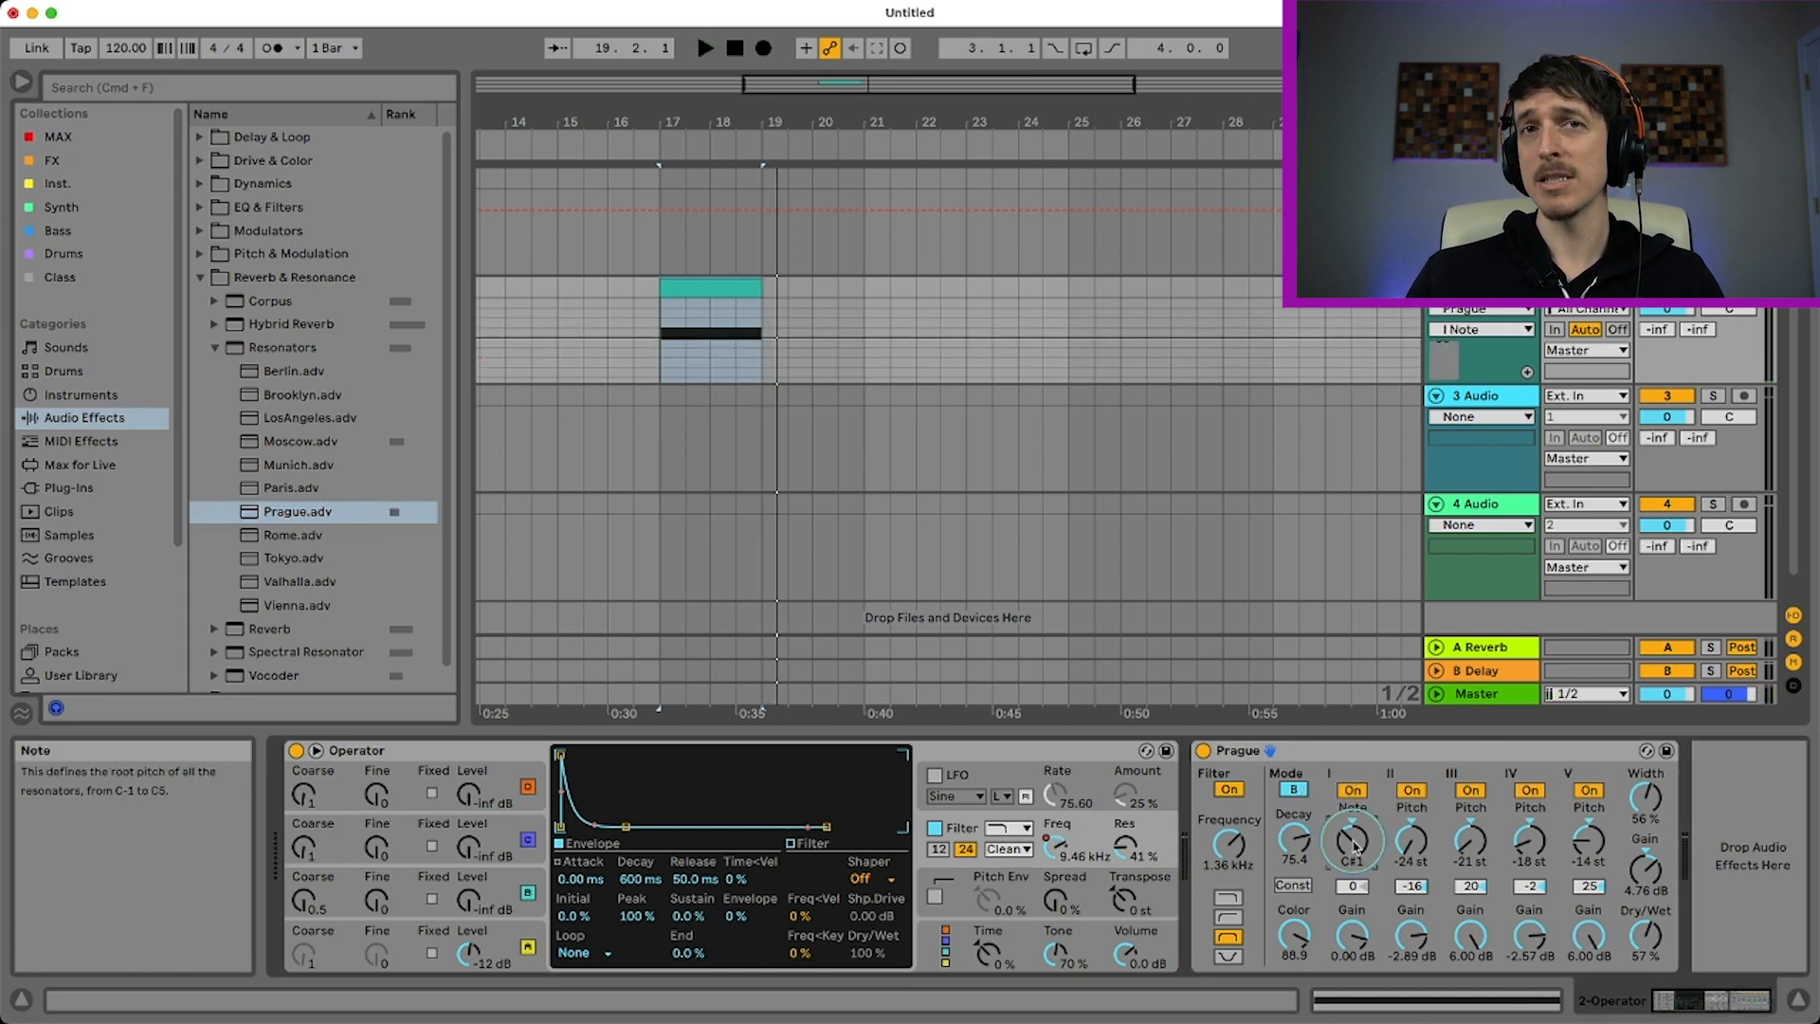
Add a default Reverb after the Prague Resonators device at the end of the chain
click(215, 348)
click(229, 376)
drag(229, 379, 1673, 914)
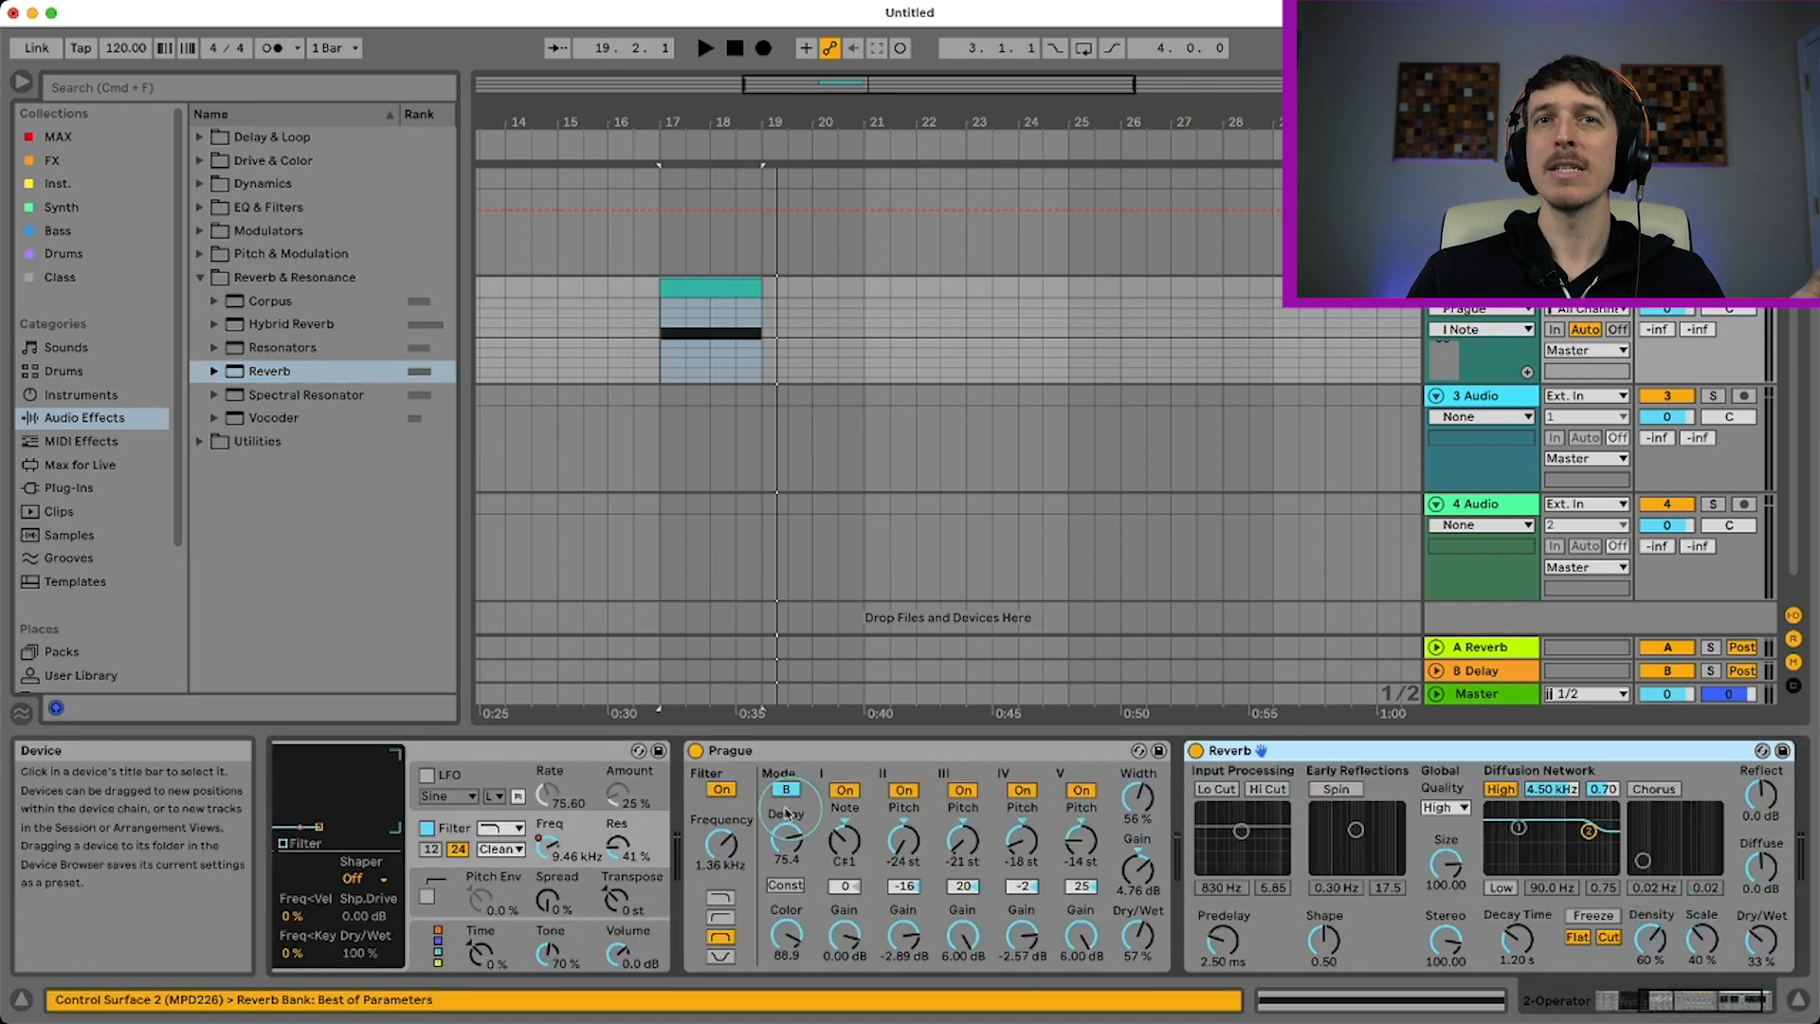
Set the Prague Resonators' root note to F#1 and play back the clip with the reverb
drag(843, 839, 844, 824)
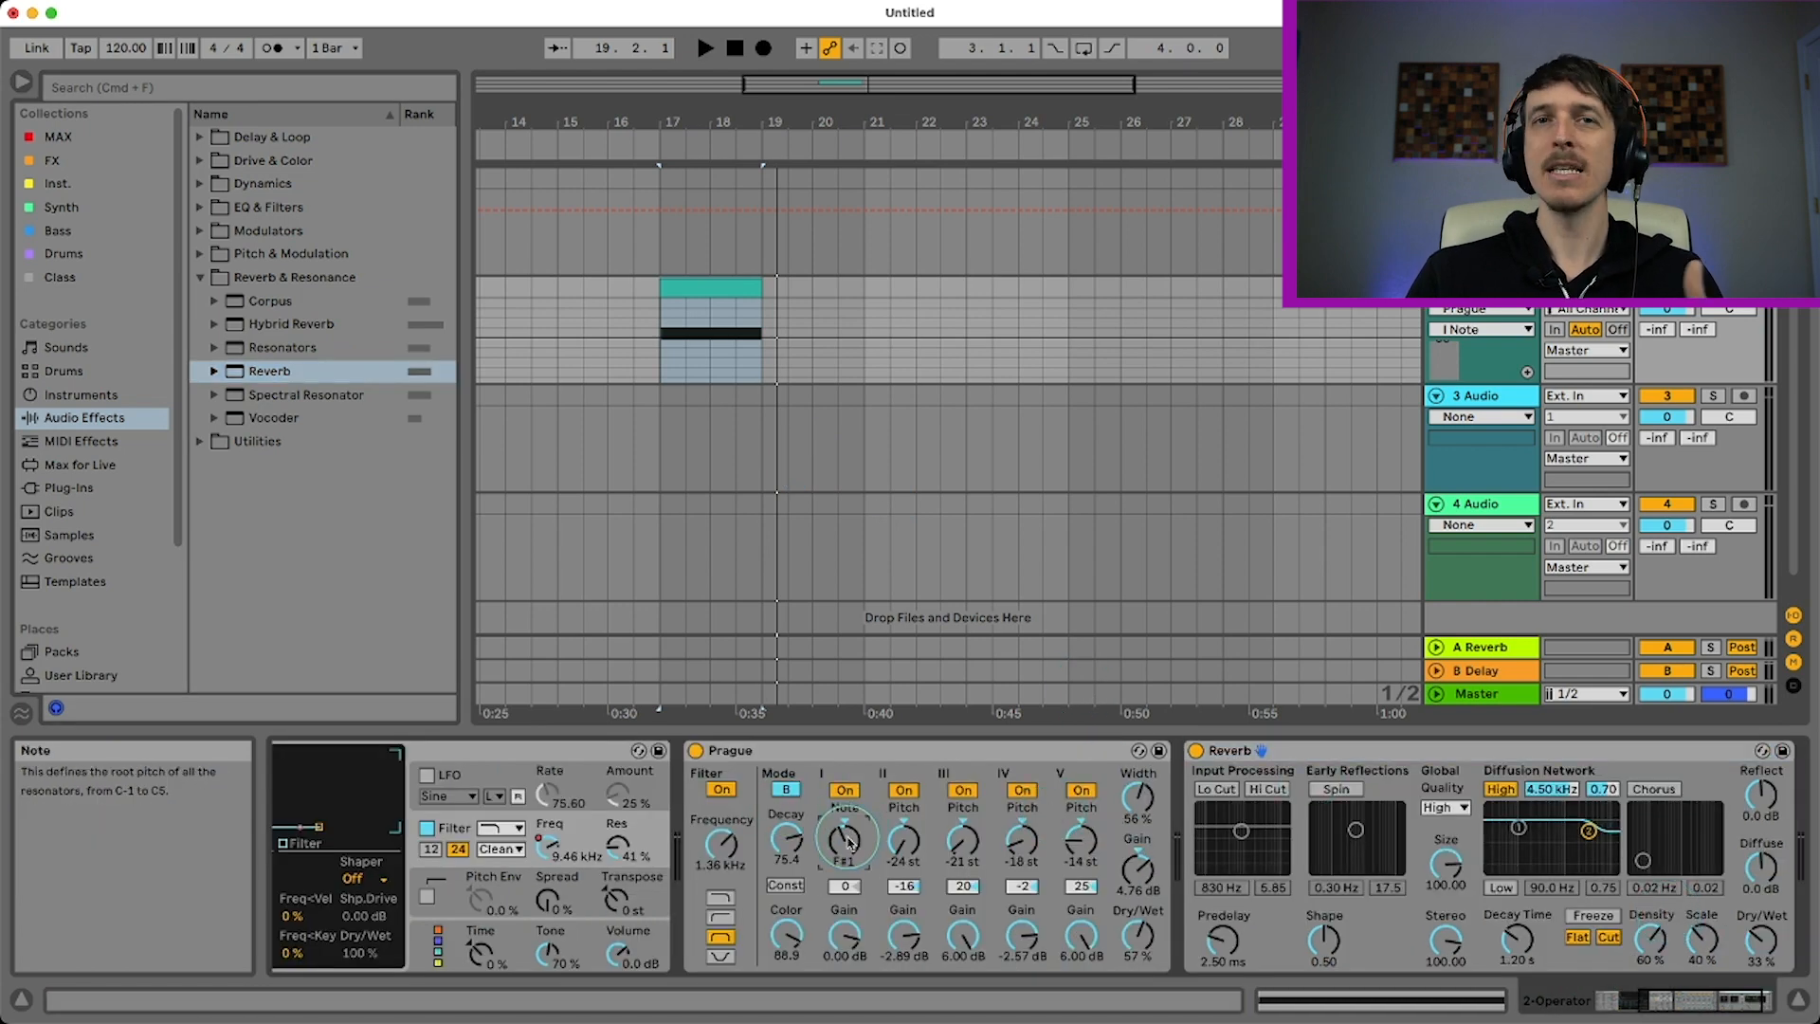
key(space)
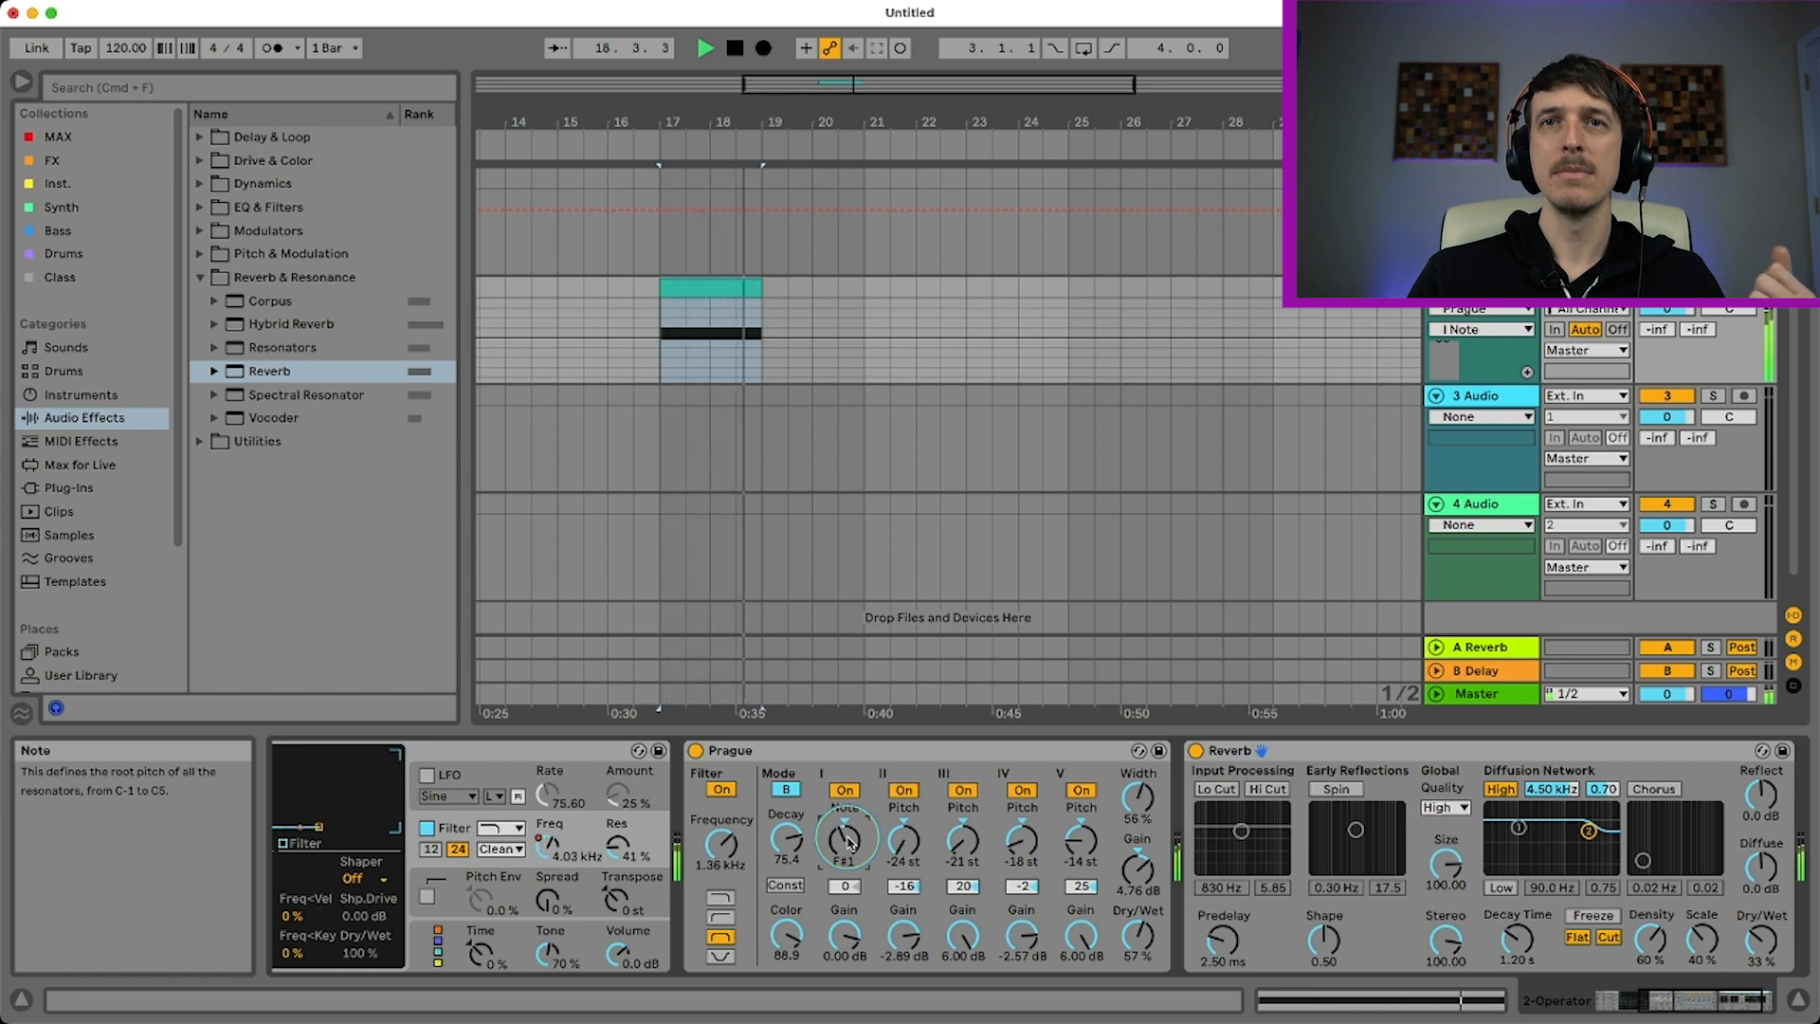
key(space)
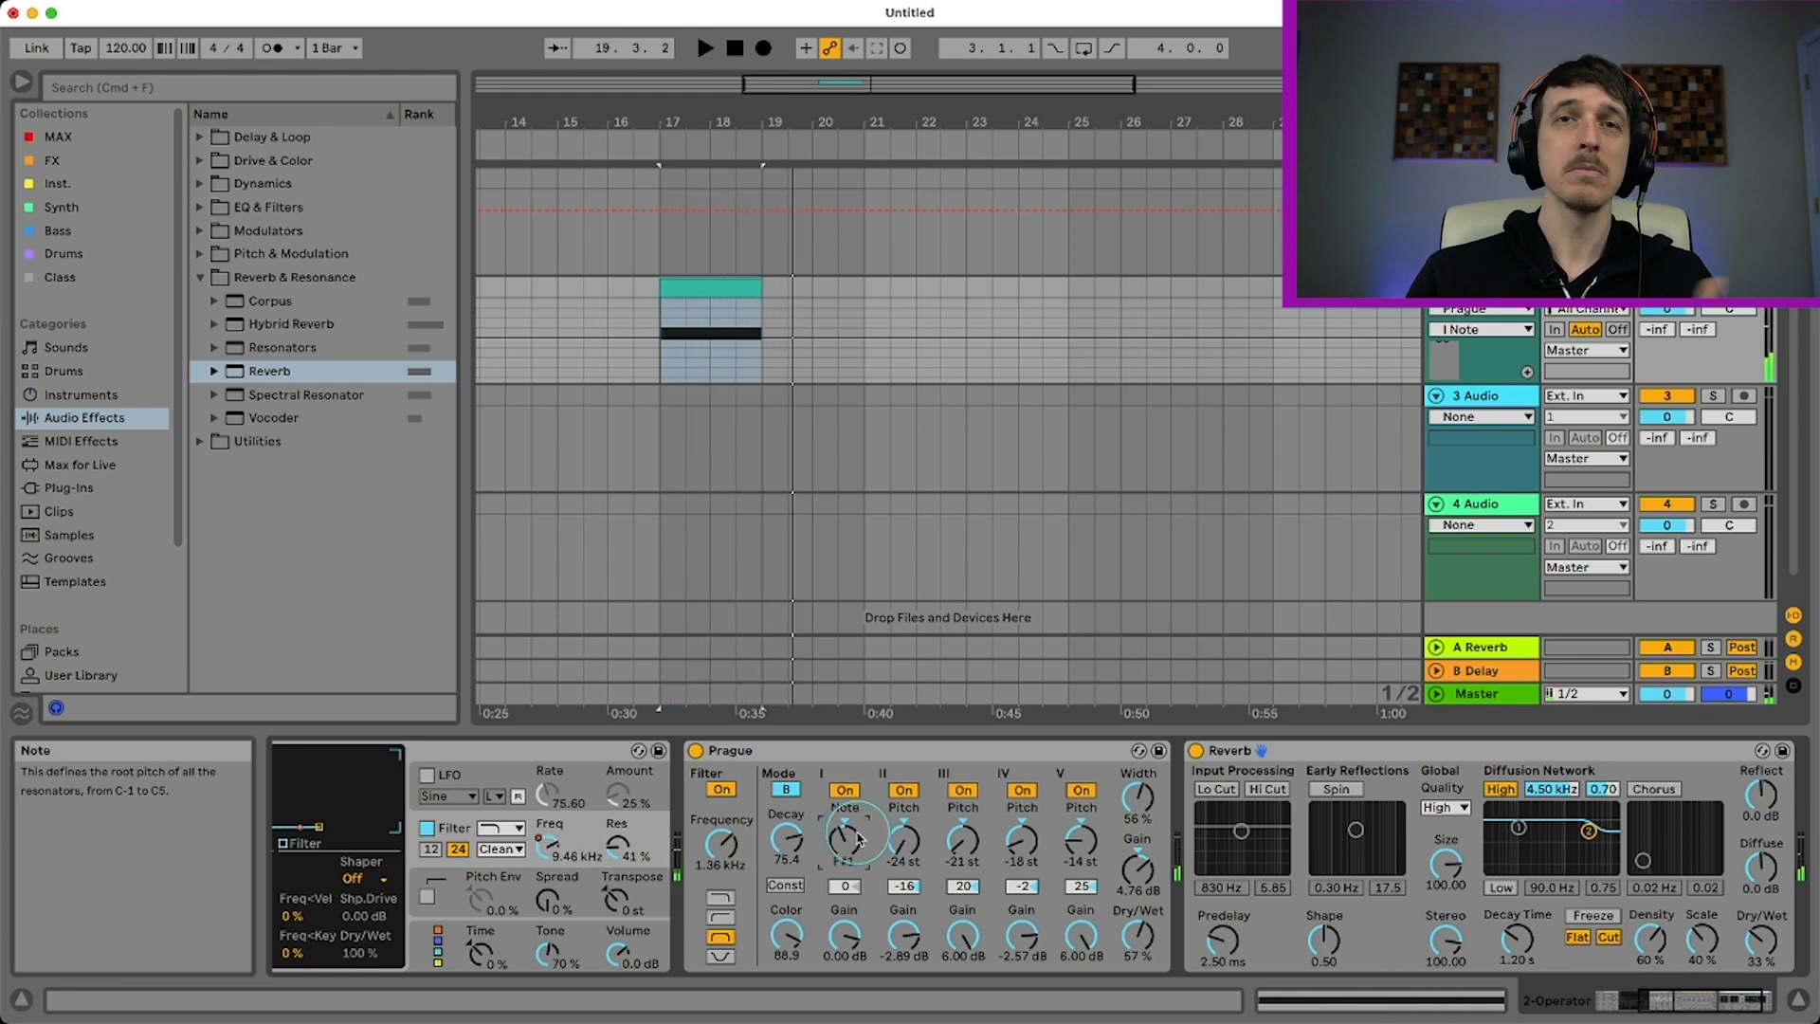